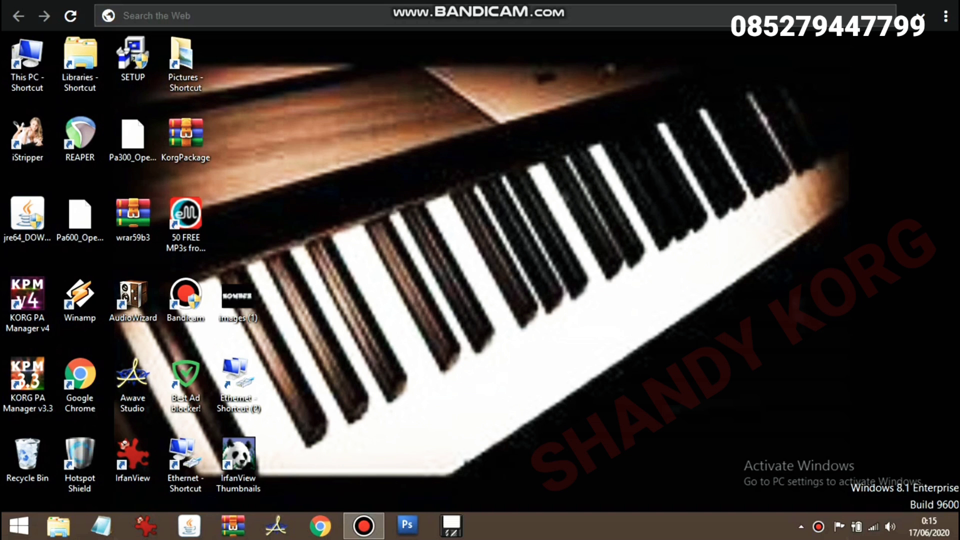
pyautogui.rightClick(465, 271)
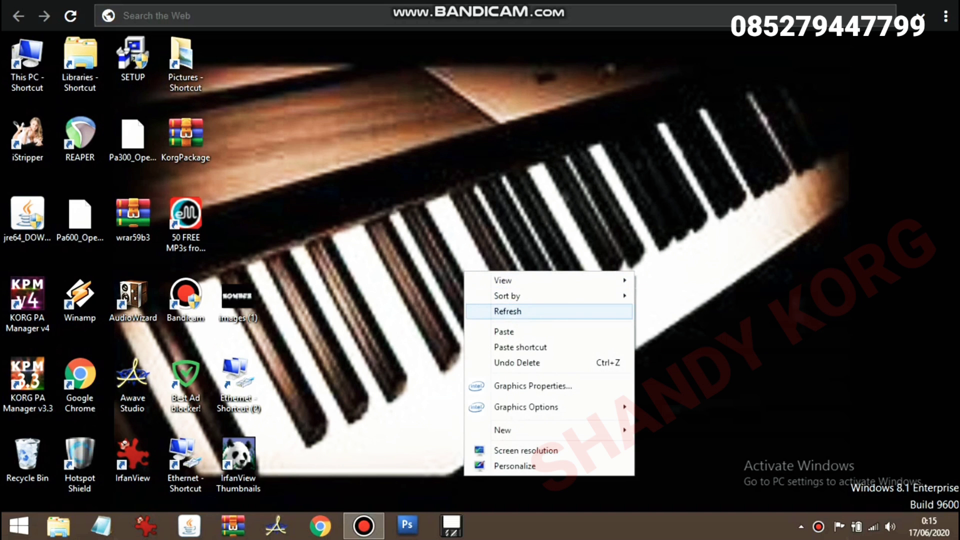
pyautogui.press('Return')
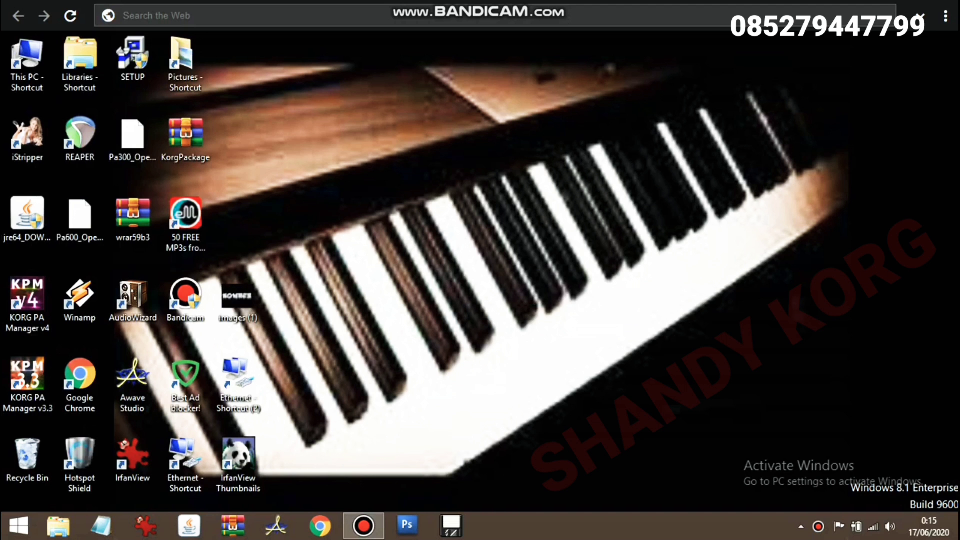
pyautogui.hotkey('shift', 'F10')
pyautogui.press('Down')
pyautogui.press('Down')
pyautogui.press('Down')
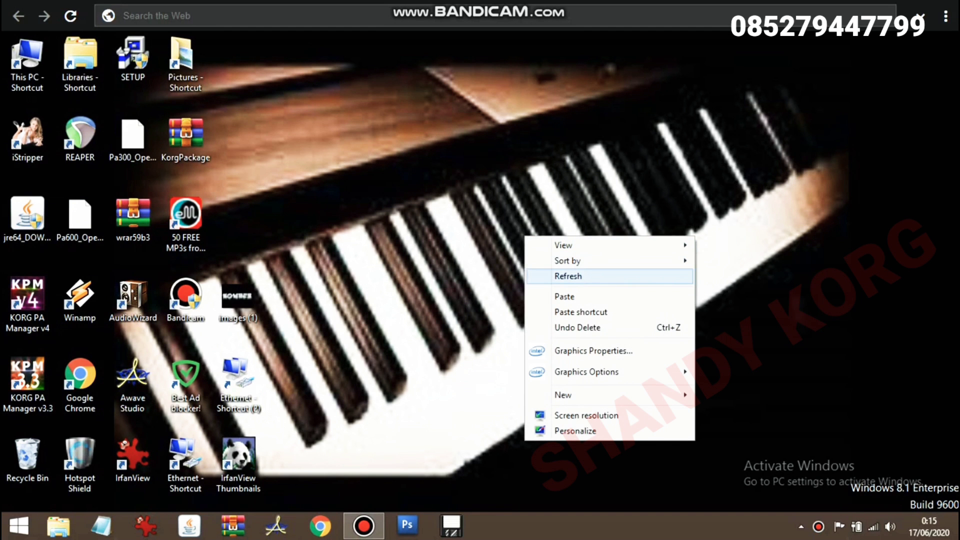
pyautogui.press('Return')
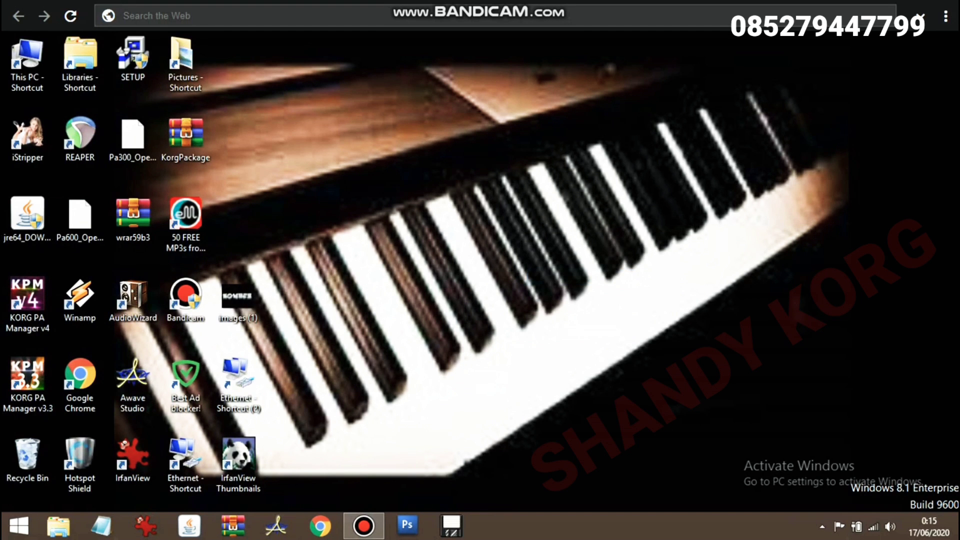
pyautogui.hotkey('shift', 'F10')
pyautogui.press('Down')
pyautogui.press('Down')
pyautogui.press('Down')
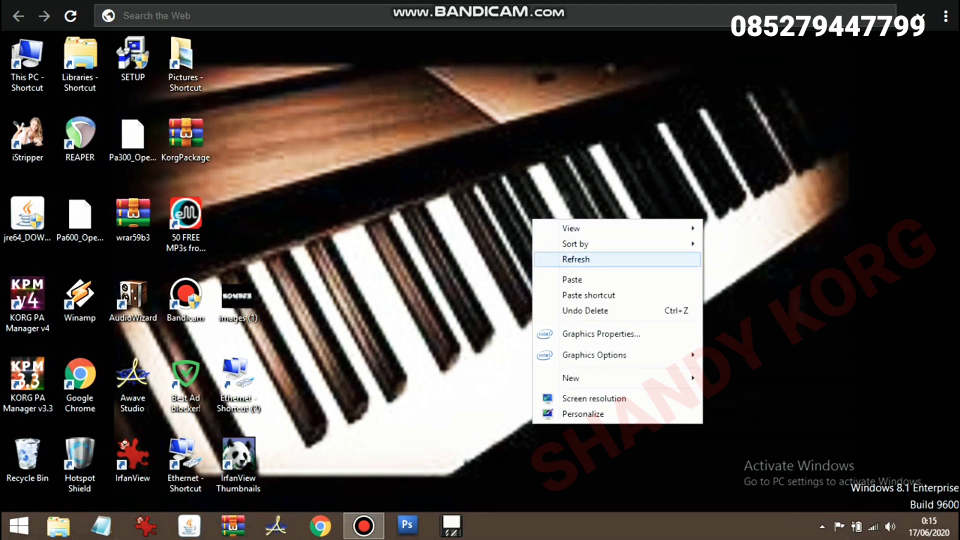
pyautogui.press('Return')
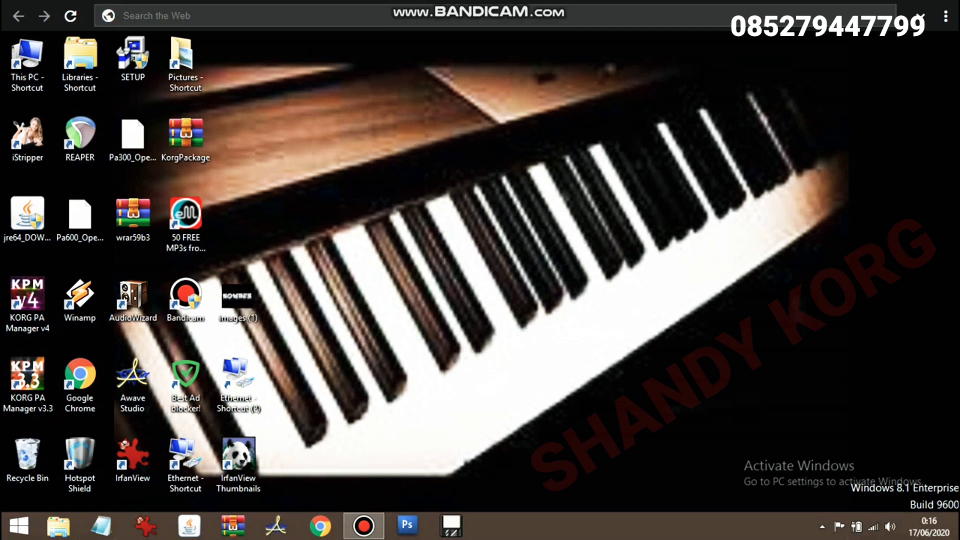
# Look through the installed apps list for the USB floppy manager programs and return to the desktop
pyautogui.press('super')
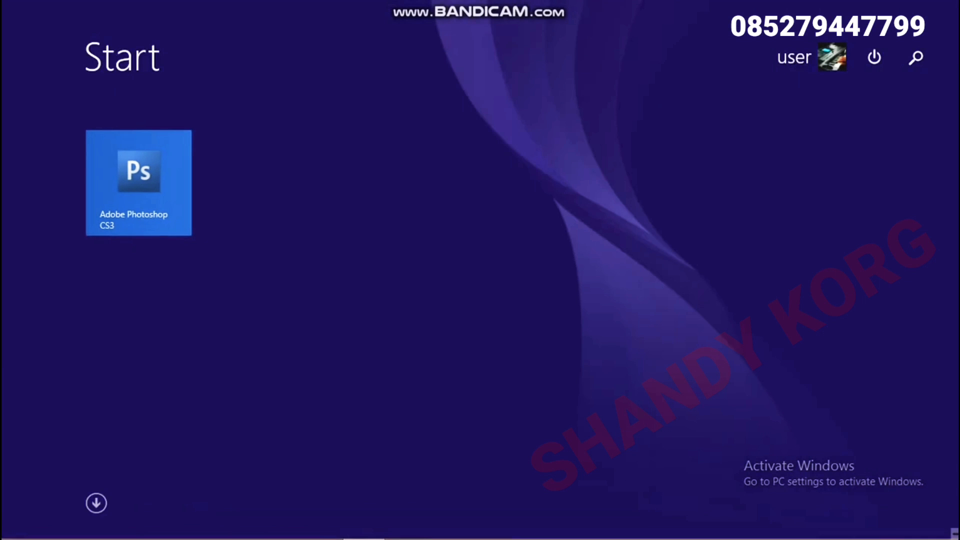
pyautogui.click(96, 503)
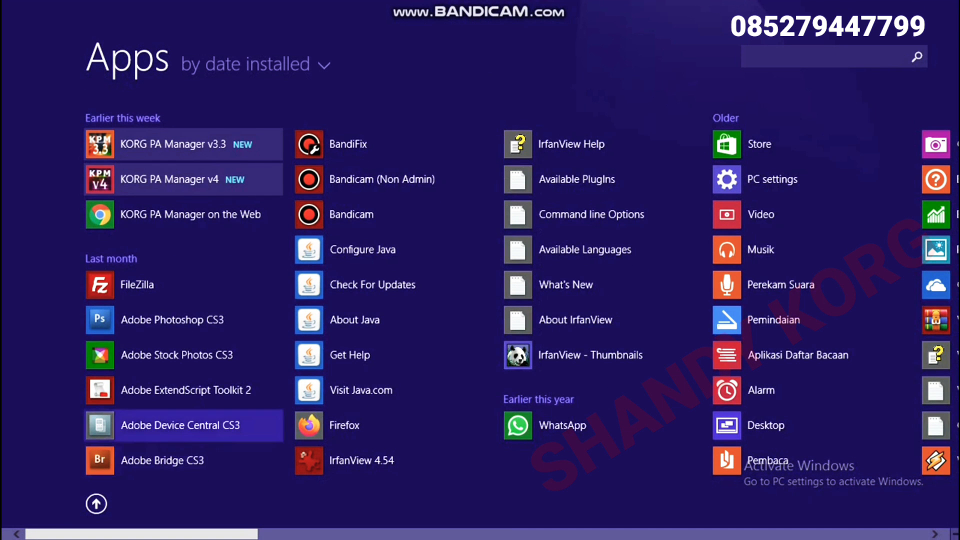
pyautogui.scroll(-8, 880, 320)
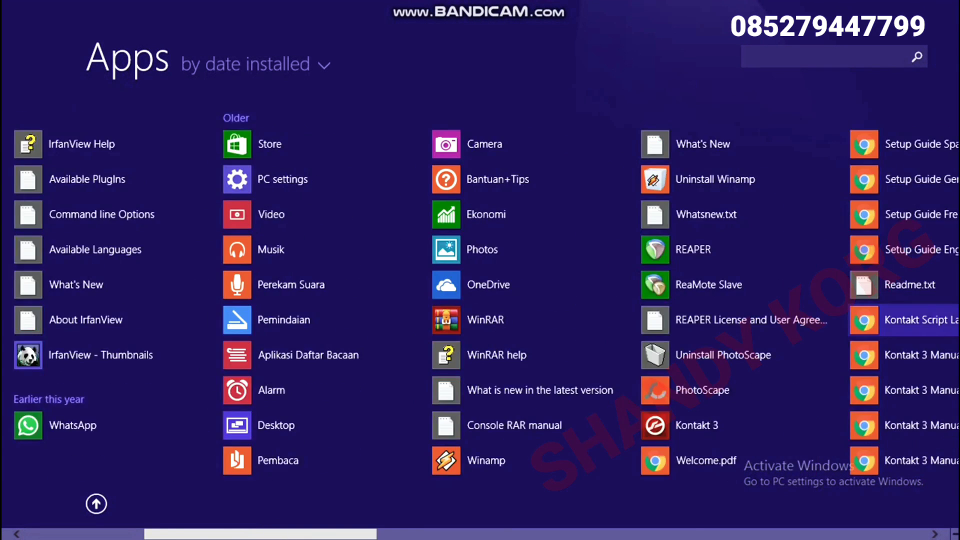
pyautogui.scroll(-4, 880, 320)
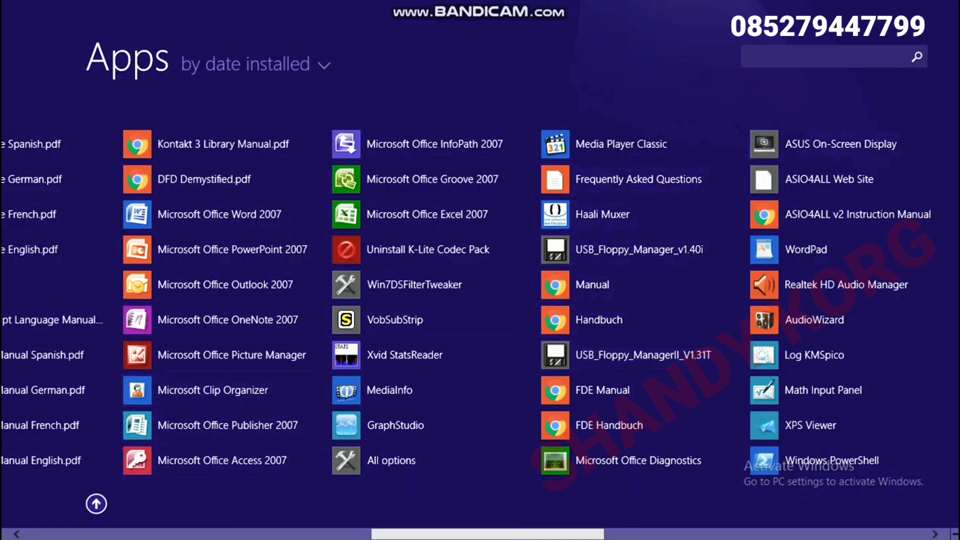
pyautogui.click(96, 504)
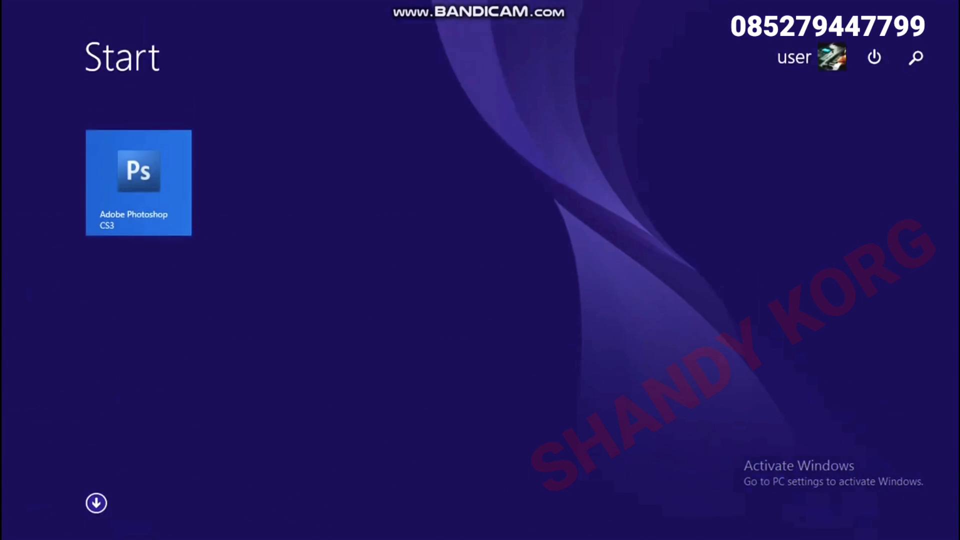
pyautogui.click(96, 503)
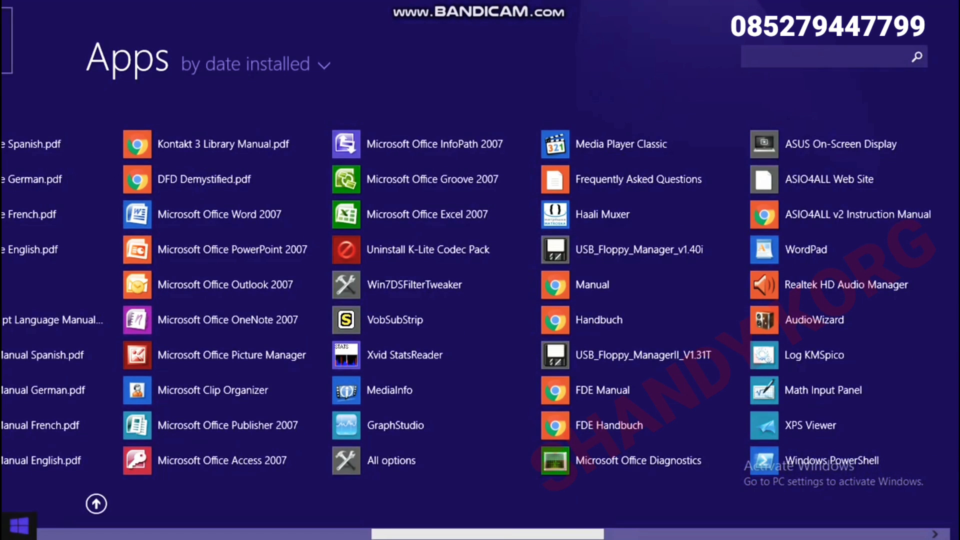
pyautogui.click(96, 503)
pyautogui.press('super')
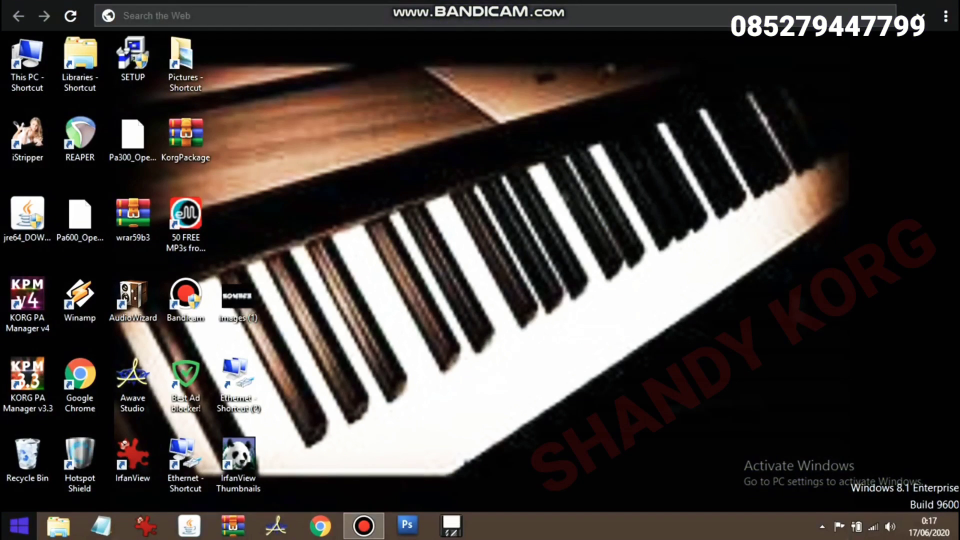
pyautogui.rightClick(503, 261)
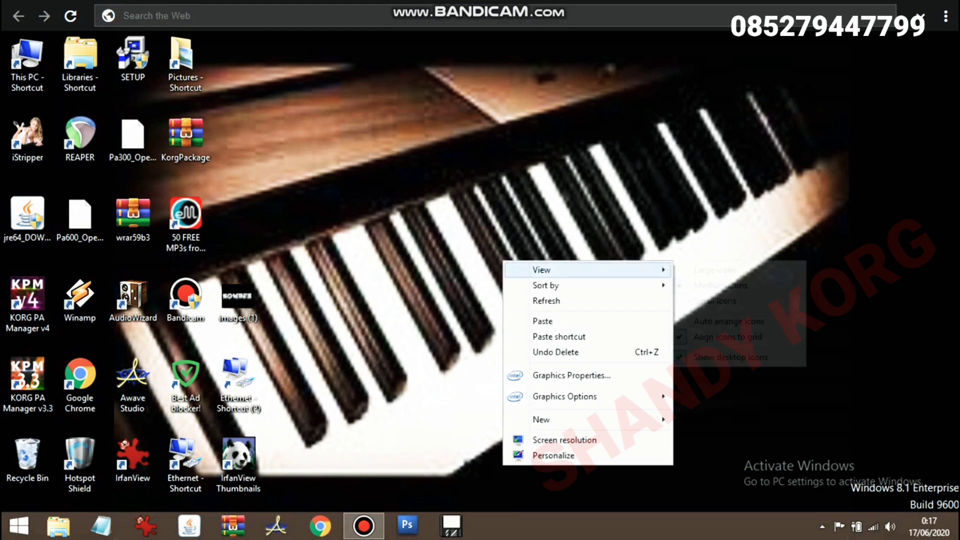
pyautogui.click(546, 300)
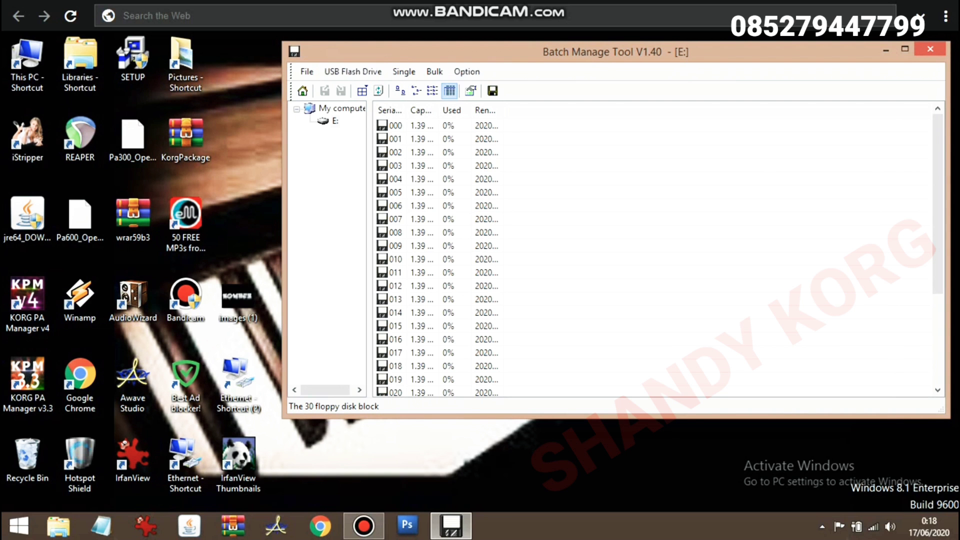
# Maximize the Batch Manage Tool window and open the format settings for USB flash drive E:
pyautogui.click(904, 48)
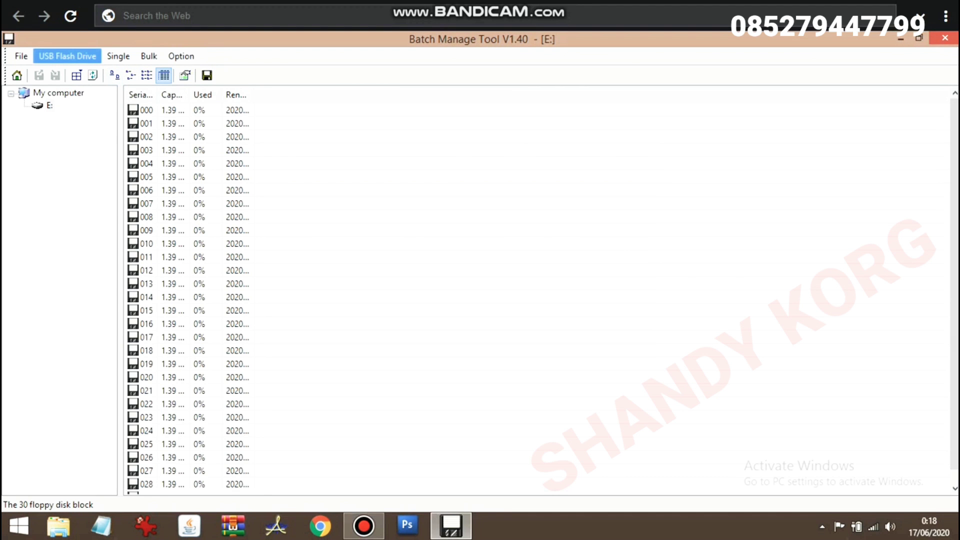
pyautogui.press('Down')
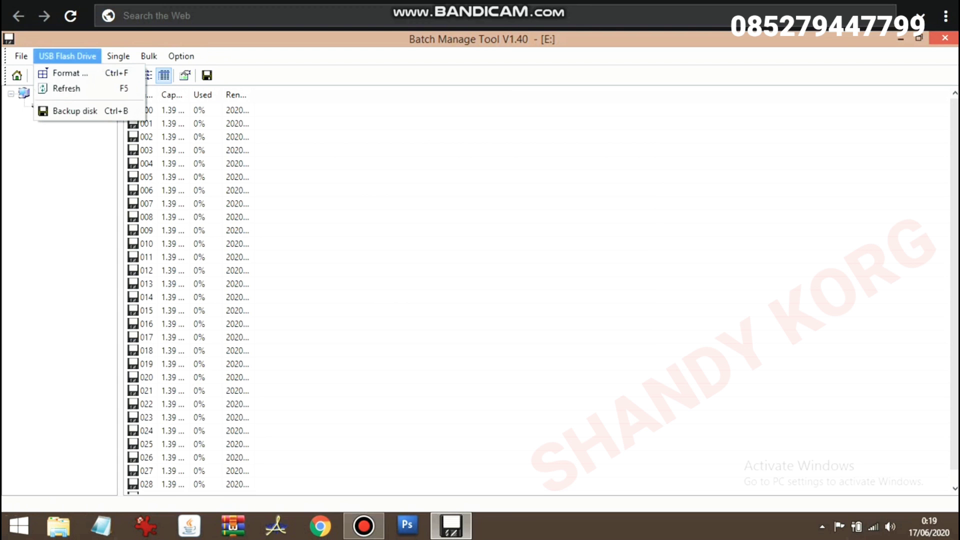
pyautogui.press('Down')
pyautogui.press('Return')
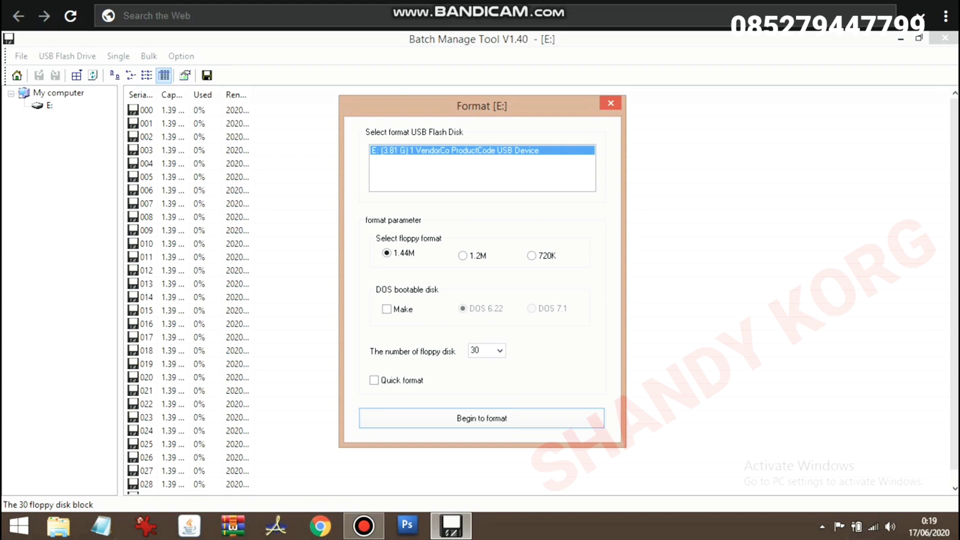
# Format USB flash drive E: into 30 floppy disks of 1.44M and close the format settings
pyautogui.click(500, 351)
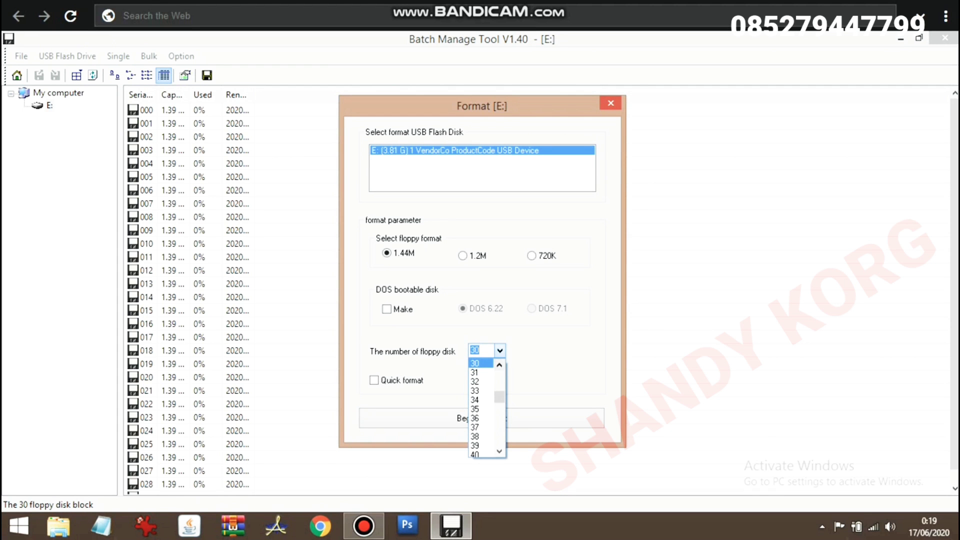
pyautogui.press('Return')
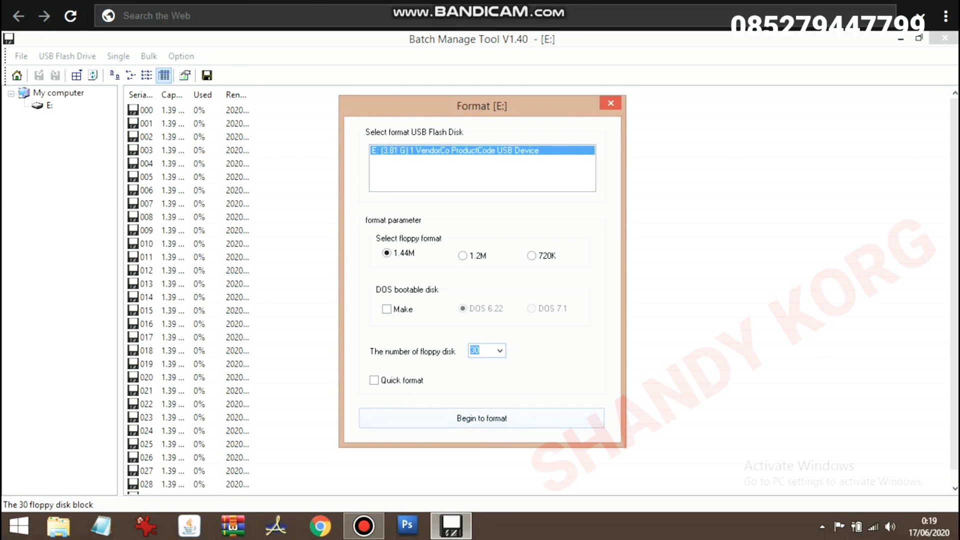
pyautogui.press('Return')
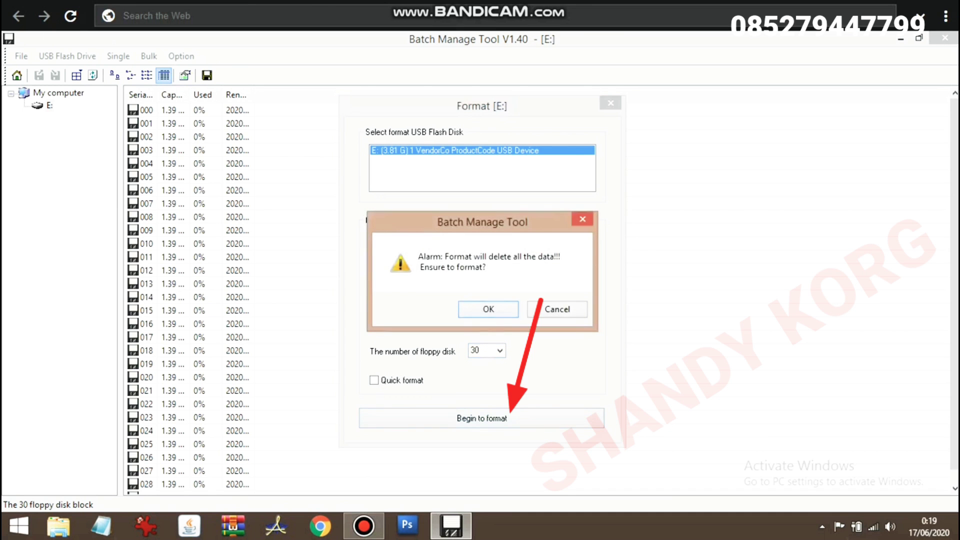
pyautogui.press('Return')
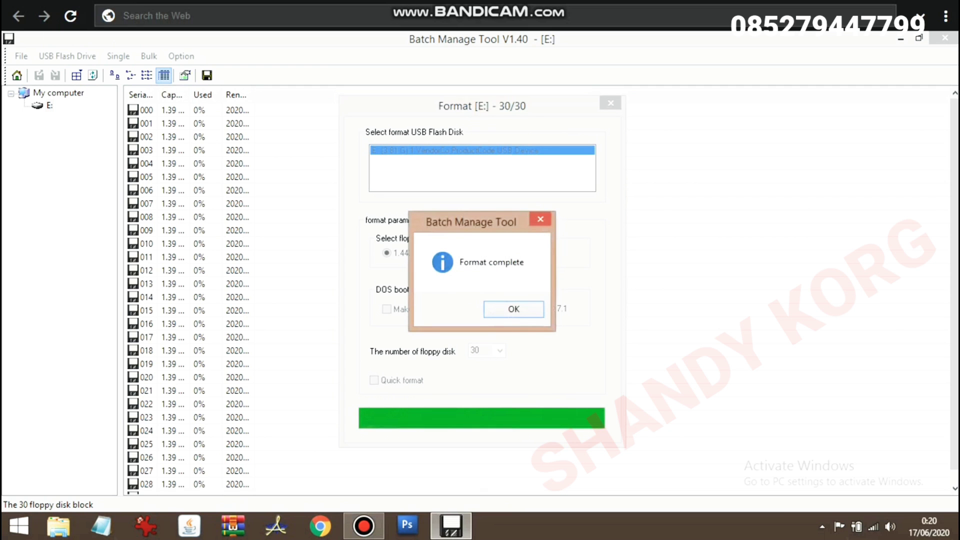
pyautogui.press('Return')
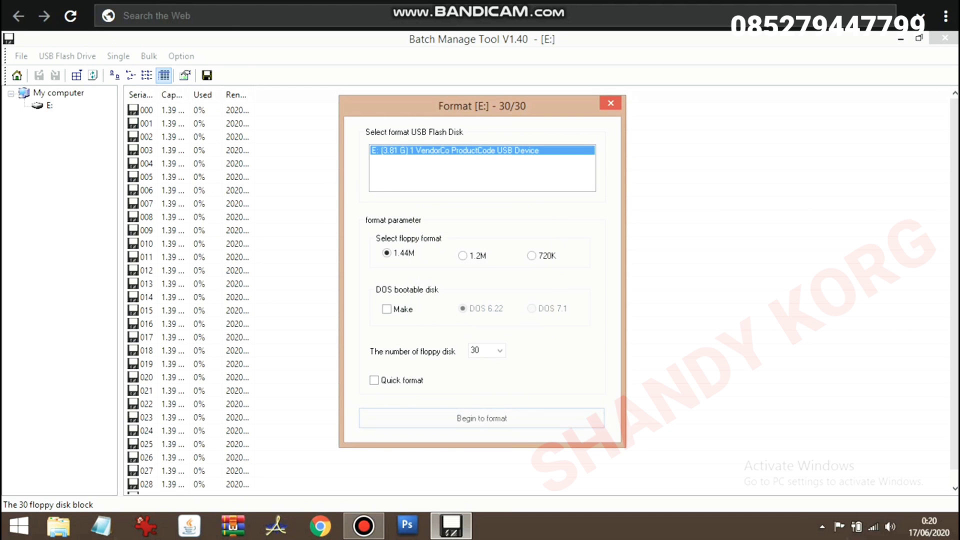
pyautogui.press('Escape')
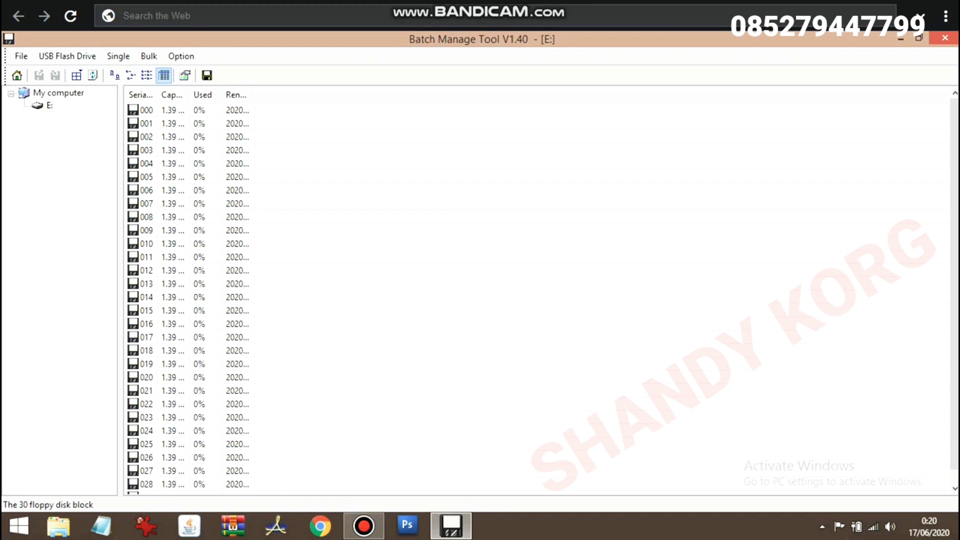
# Look through the SET folders stored on the SDHC (F:) card
pyautogui.moveTo(364, 526)
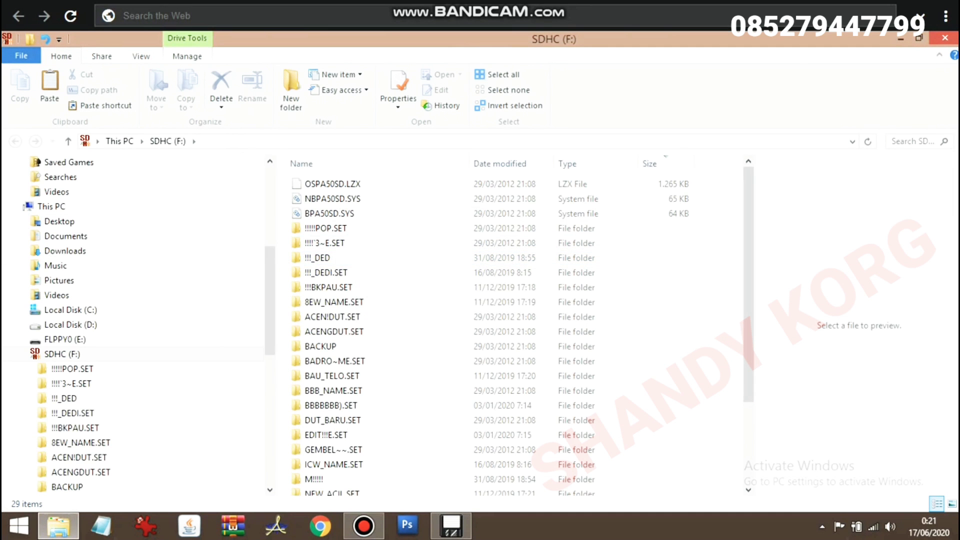
pyautogui.moveTo(748, 284); pyautogui.dragTo(748, 358)
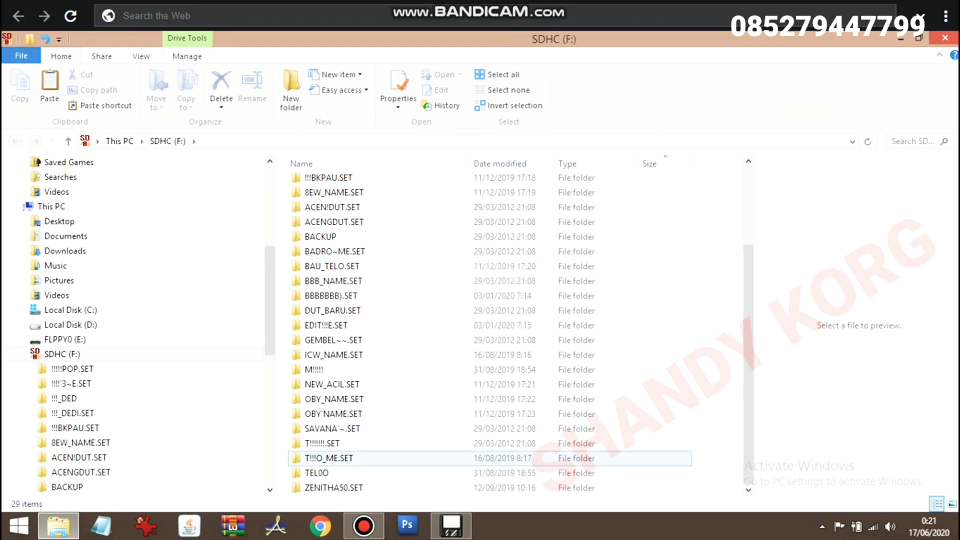
# Switch to Batch Manage Tool and open floppy block 000 of drive E: as a folder
pyautogui.moveTo(451, 525)
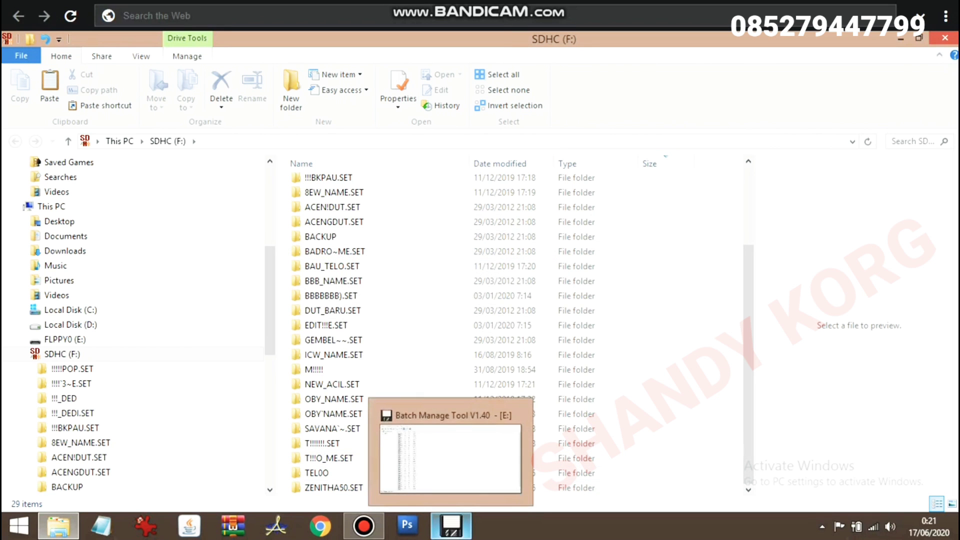
pyautogui.click(451, 525)
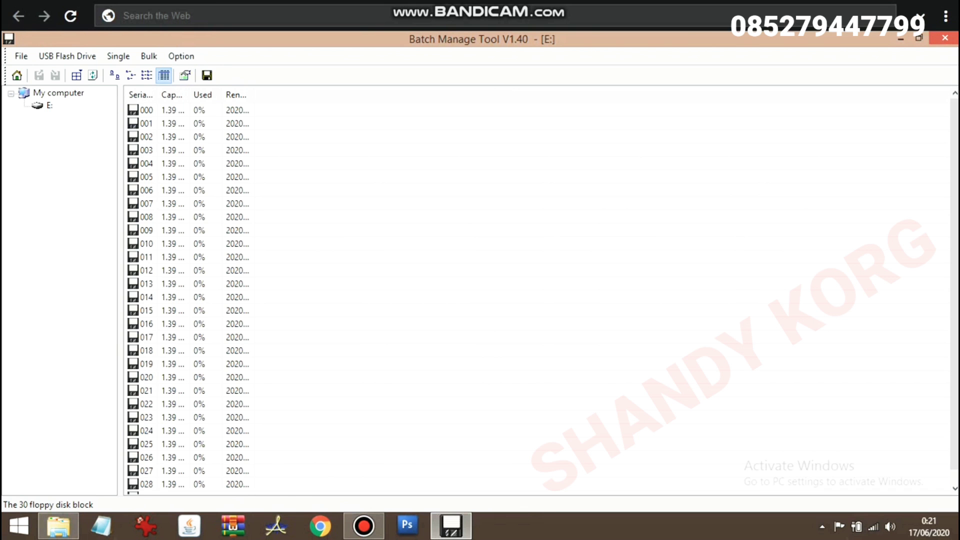
pyautogui.click(146, 110)
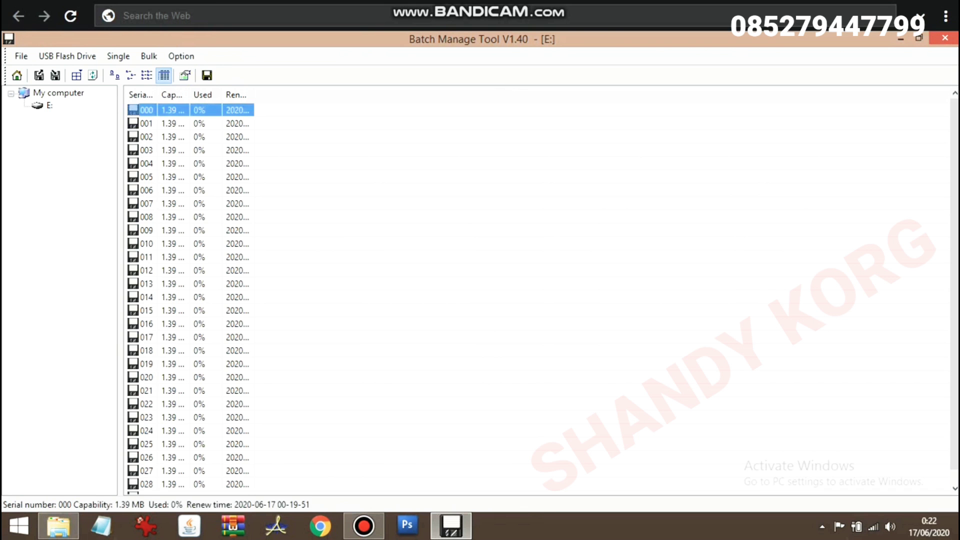
pyautogui.rightClick(187, 111)
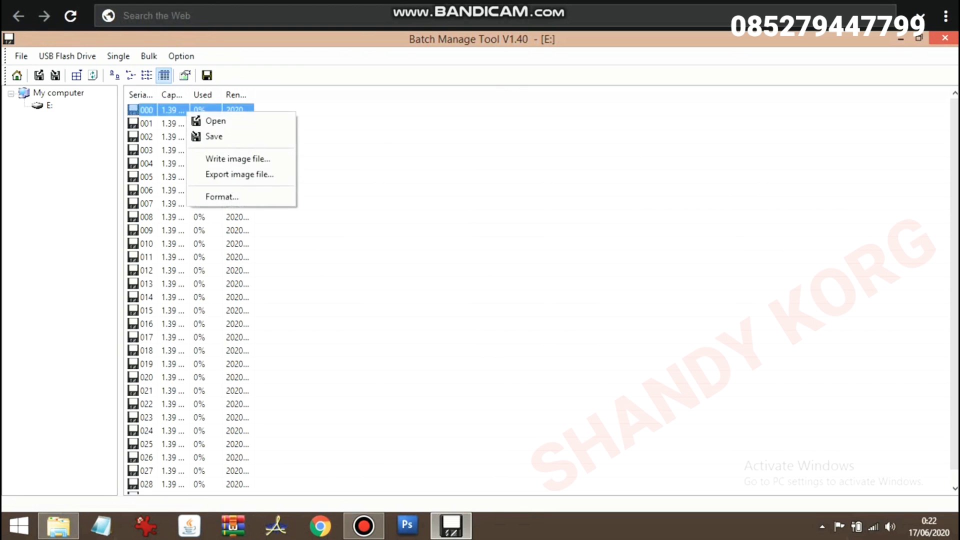
pyautogui.click(215, 121)
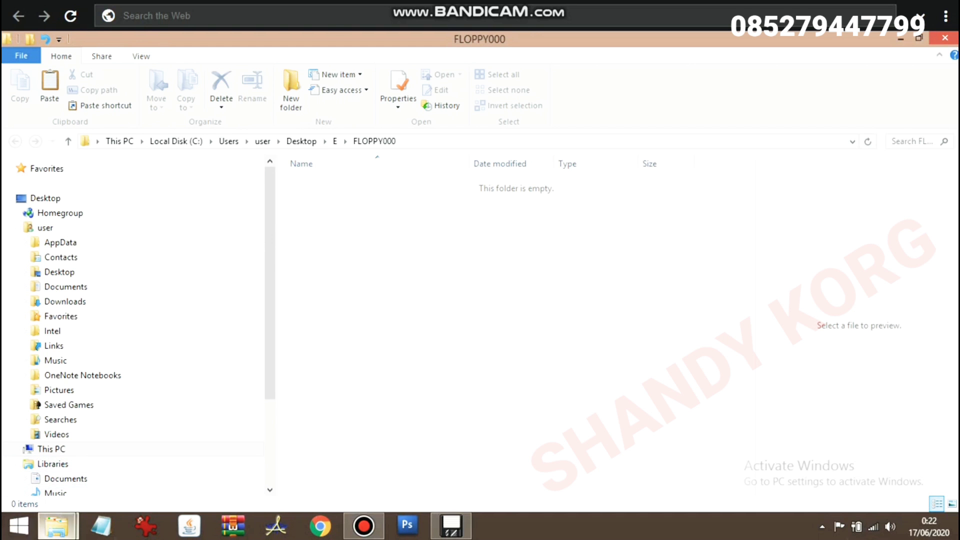
# Switch to the SDHC (F:) card and copy its BADRO~ME.SET folder to the clipboard
pyautogui.moveTo(62, 526)
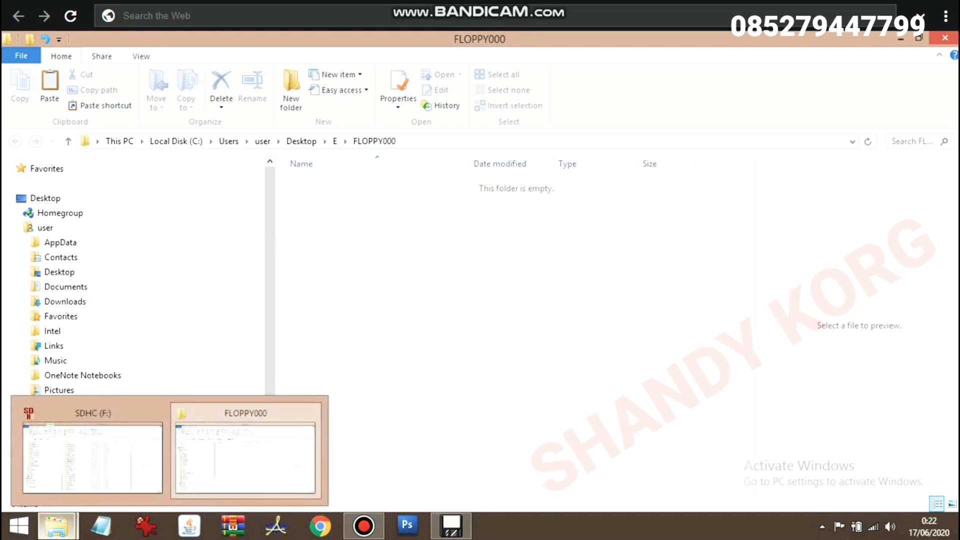
pyautogui.click(92, 458)
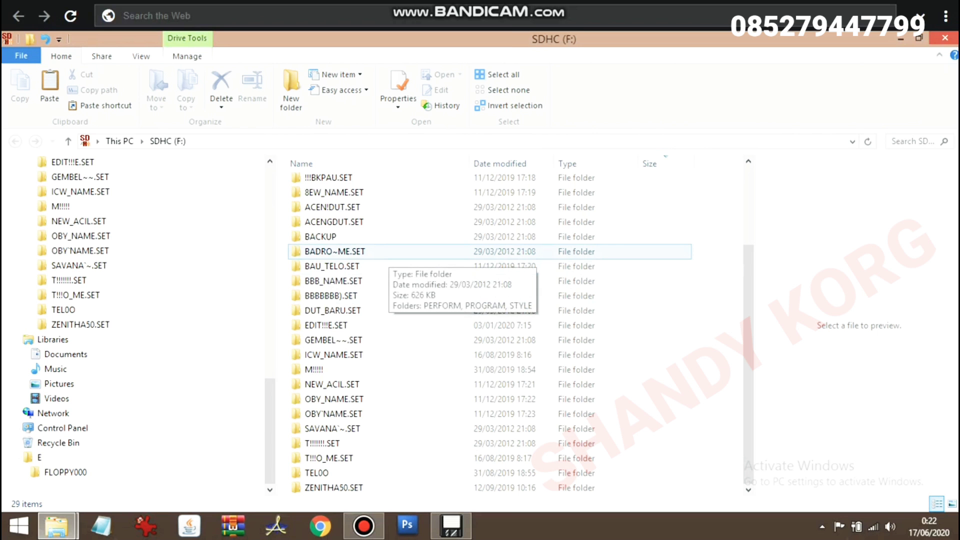
pyautogui.click(382, 253)
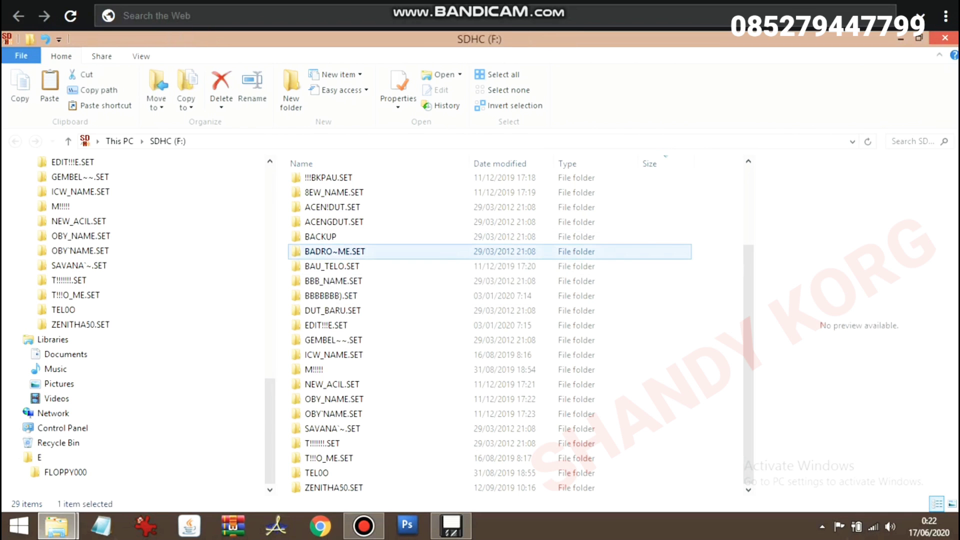
pyautogui.rightClick(384, 251)
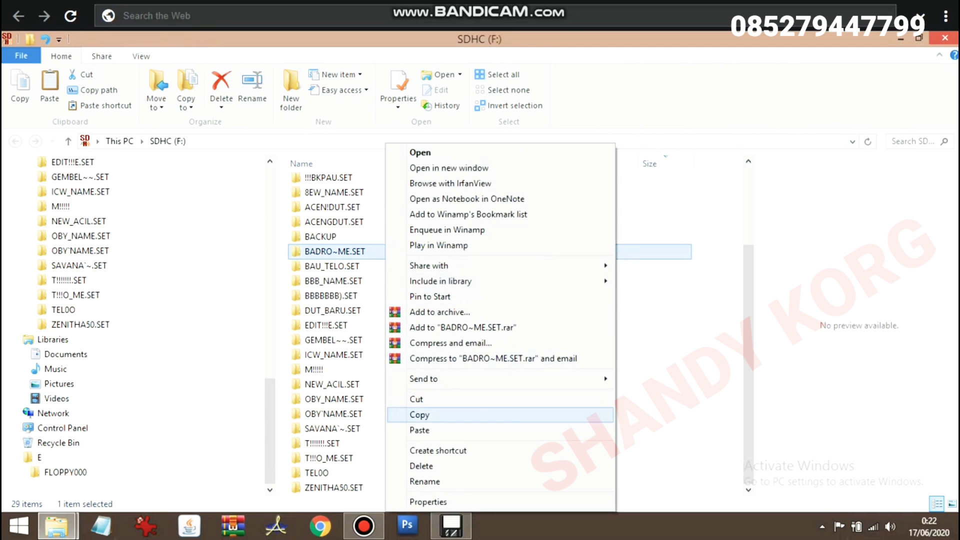
pyautogui.click(420, 415)
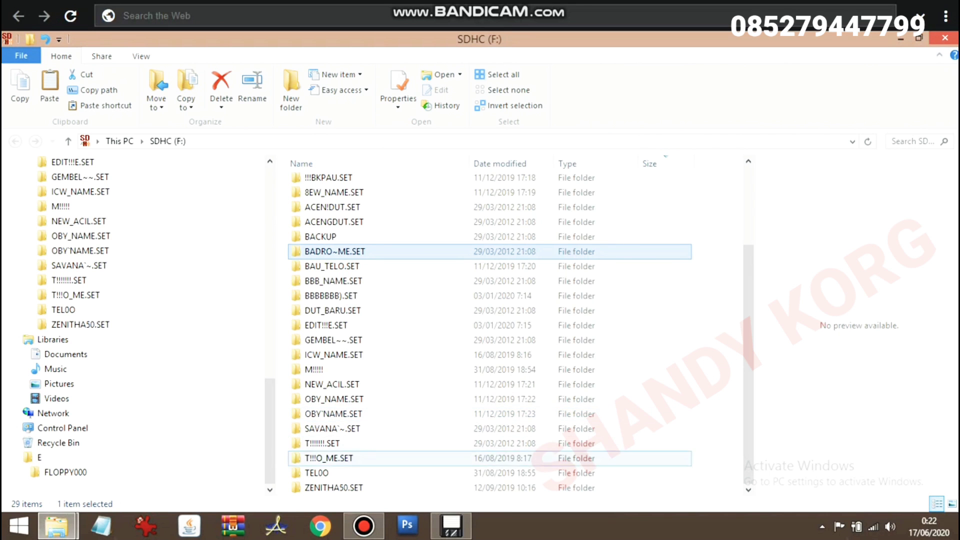
# Reopen floppy block 000 from Batch Manage Tool and paste the copied BADRO~ME.SET folder into it
pyautogui.moveTo(451, 525)
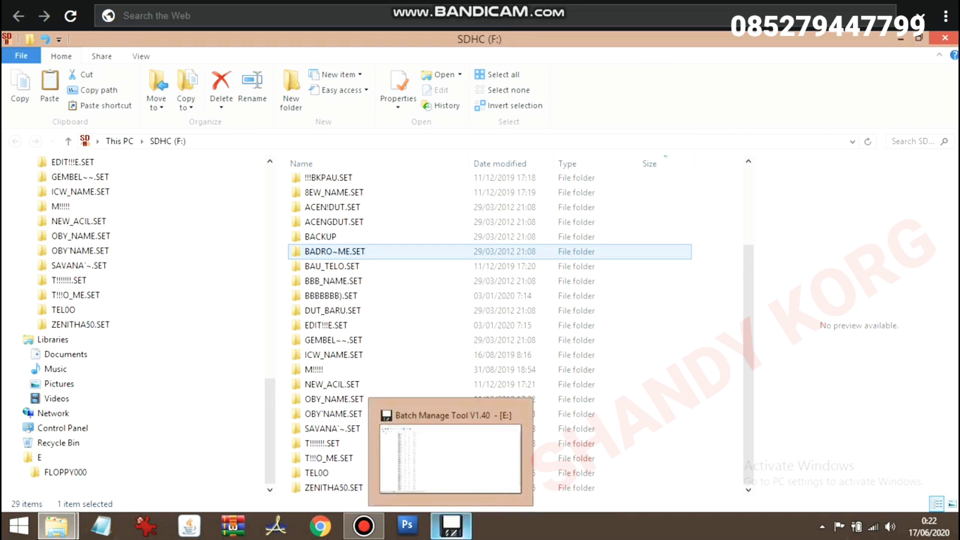
pyautogui.click(450, 458)
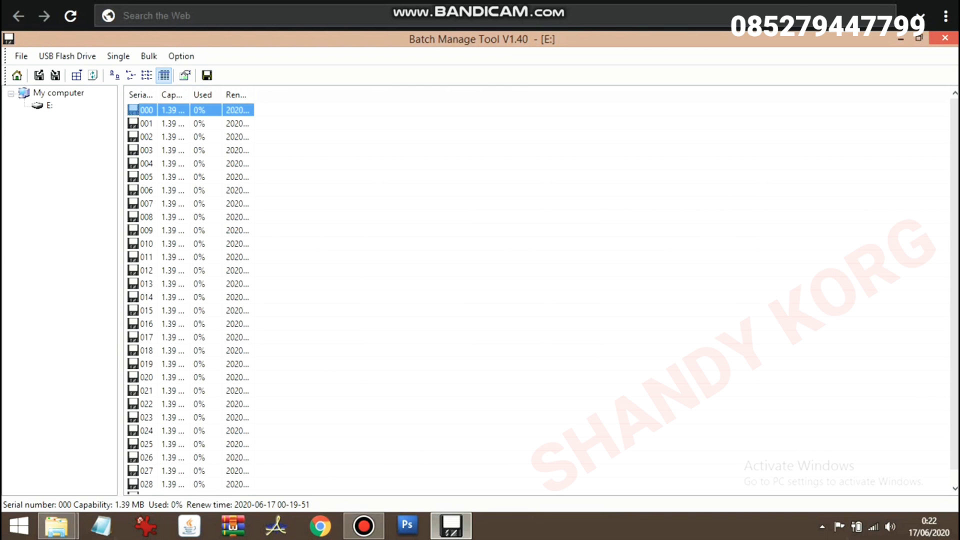
pyautogui.rightClick(189, 107)
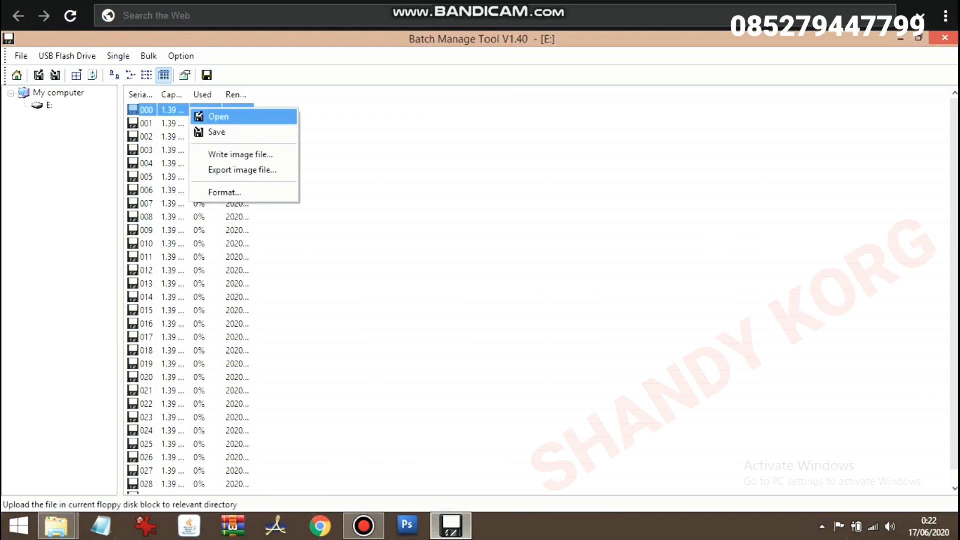
pyautogui.press('Return')
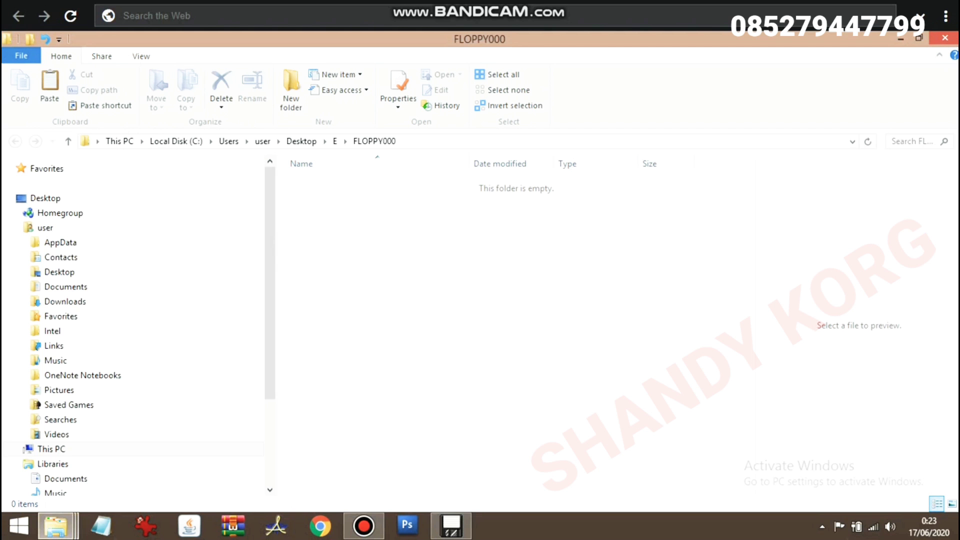
pyautogui.rightClick(394, 273)
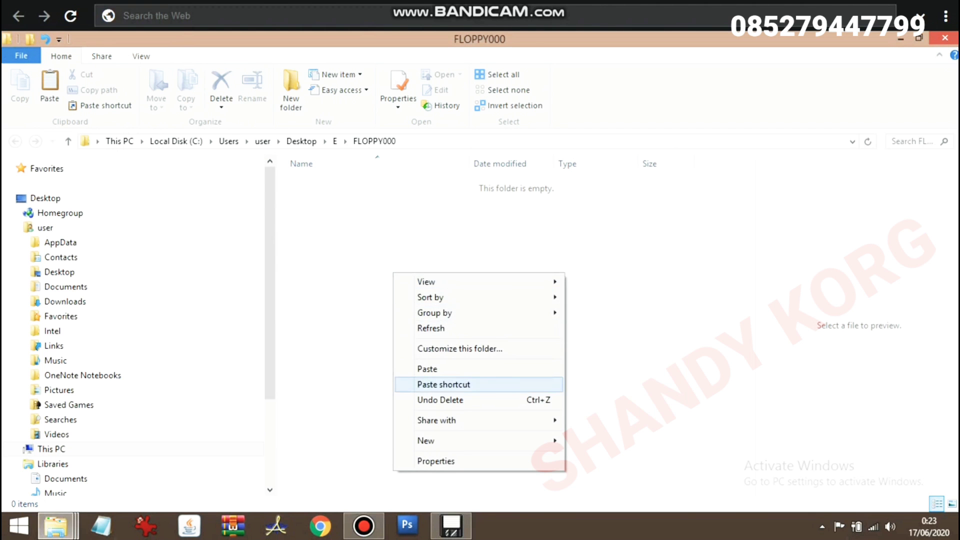
pyautogui.press('Return')
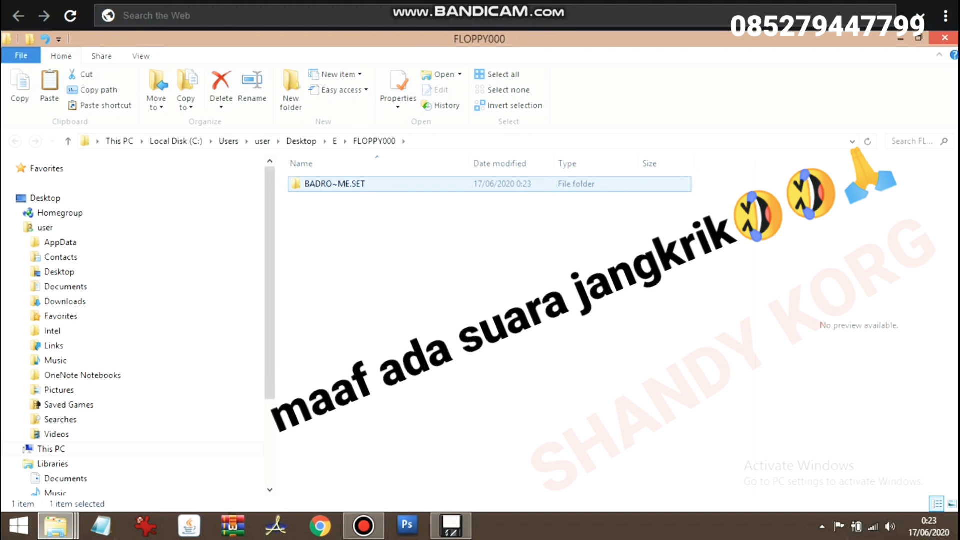
# Return to Batch Manage Tool, restore its window to a smaller size and save floppy block 000 to drive E:
pyautogui.moveTo(451, 526)
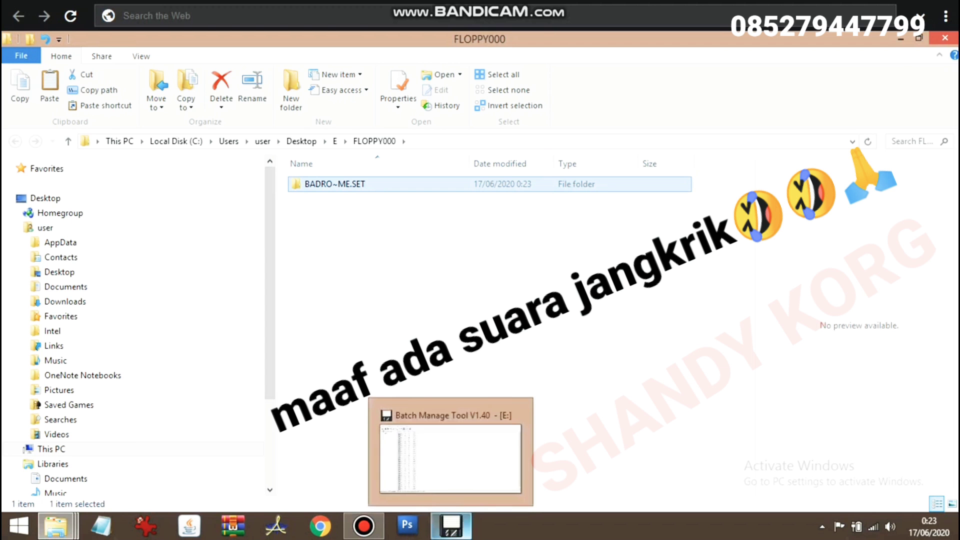
pyautogui.click(450, 450)
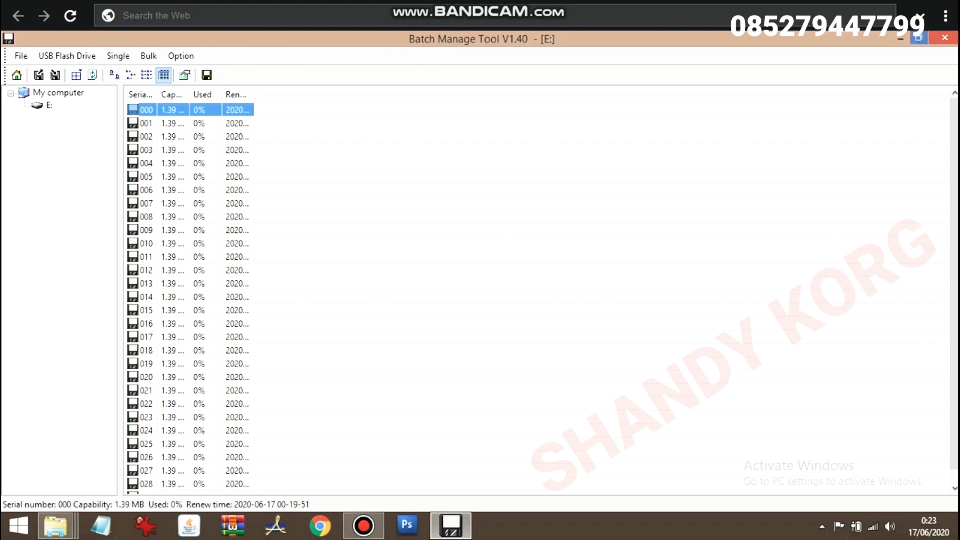
pyautogui.click(918, 37)
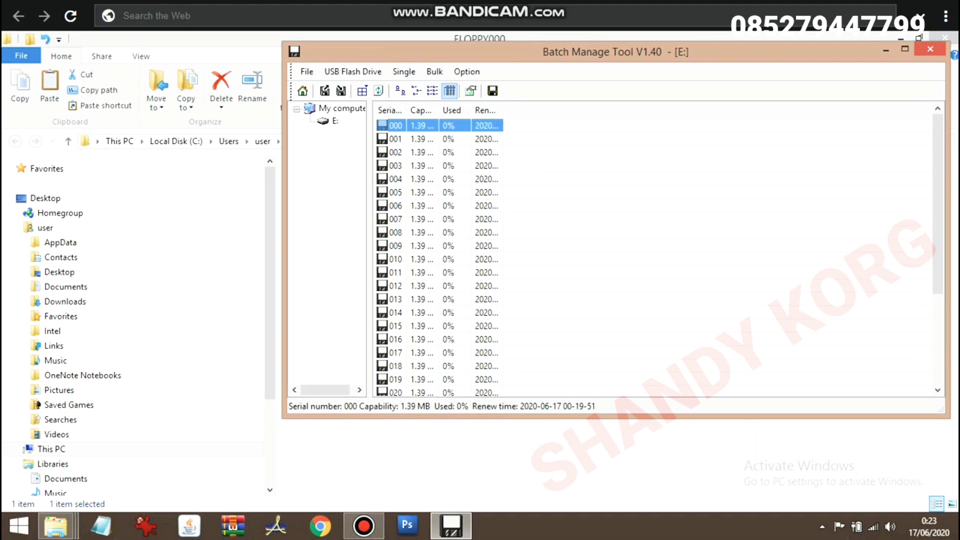
pyautogui.rightClick(448, 126)
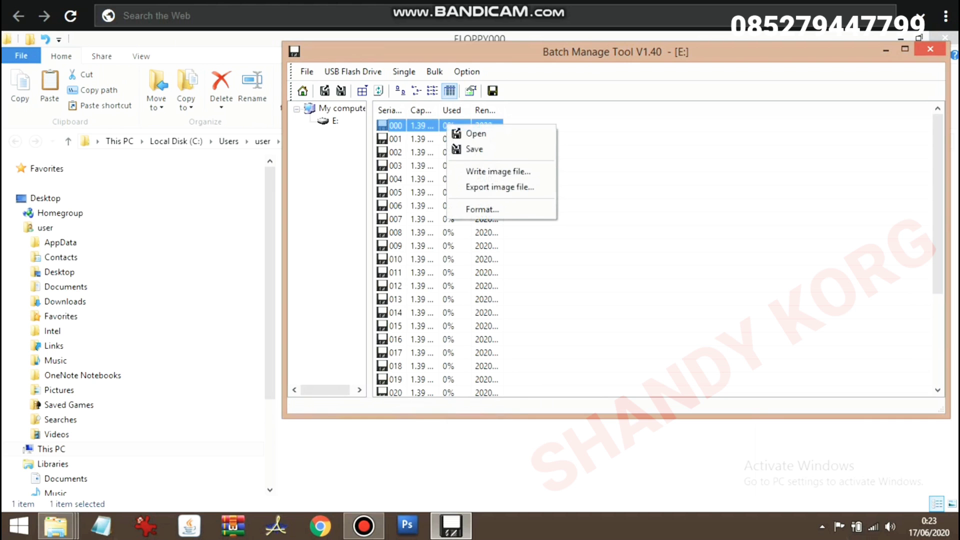
pyautogui.click(474, 149)
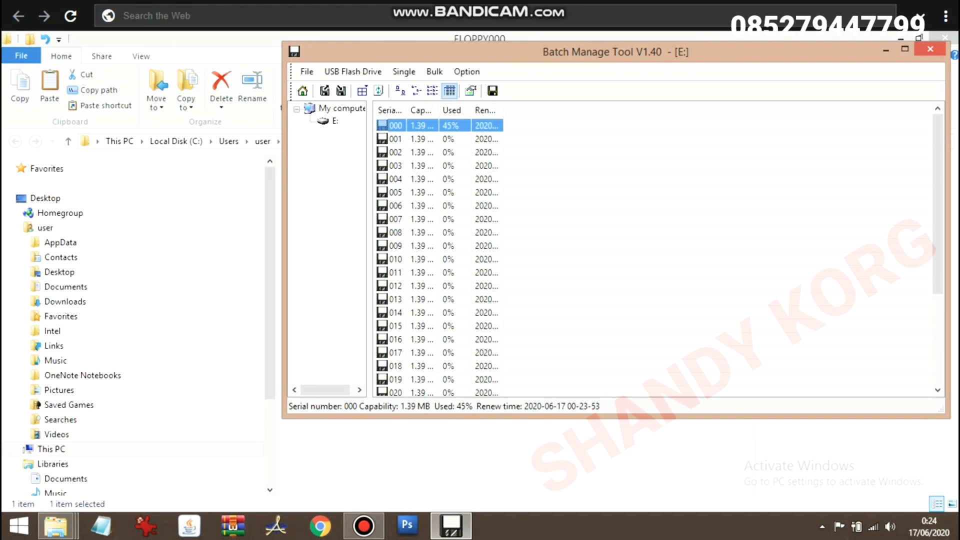
# Open floppy block 001 of drive E: as a folder
pyautogui.click(395, 139)
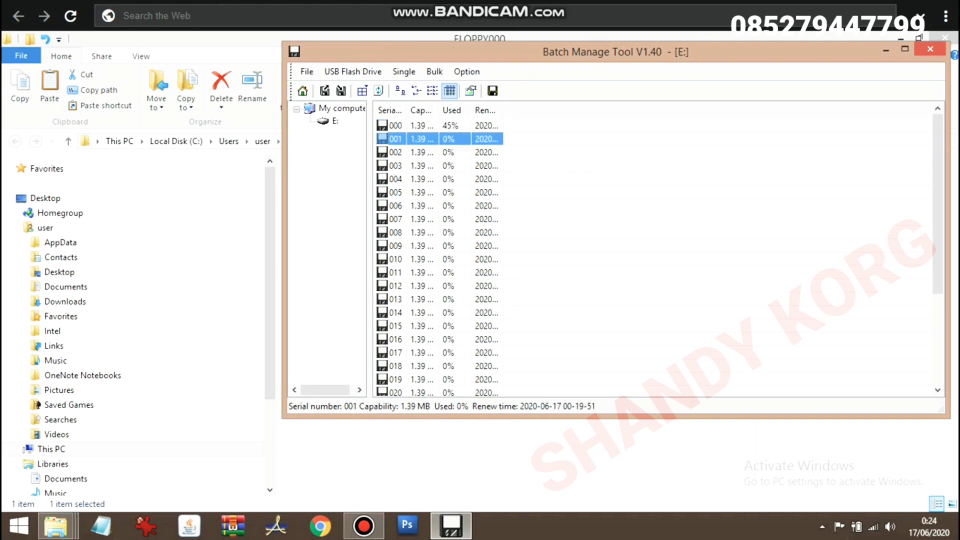
pyautogui.rightClick(428, 140)
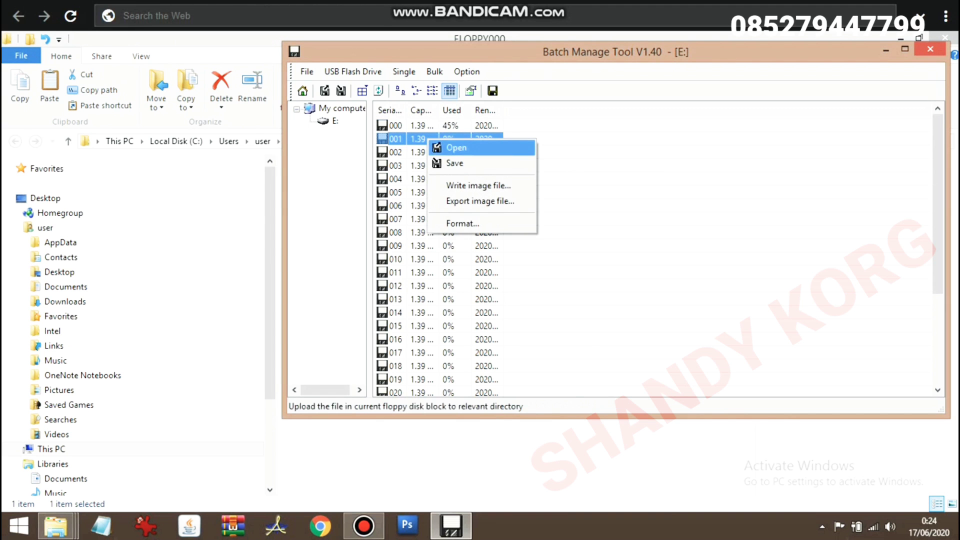
pyautogui.press('Return')
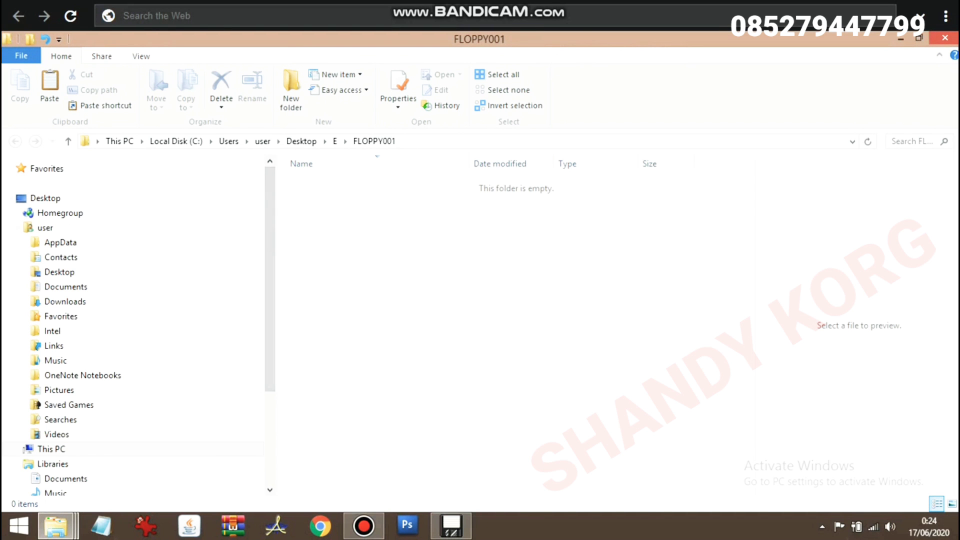
# Switch to the SDHC (F:) card and copy its ACENGDUT.SET folder to the clipboard
pyautogui.moveTo(56, 525)
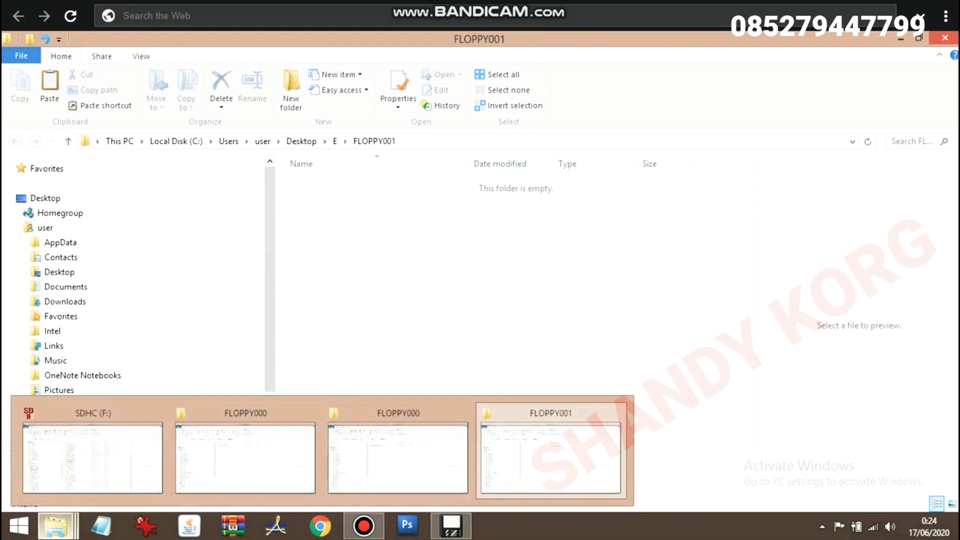
pyautogui.click(93, 458)
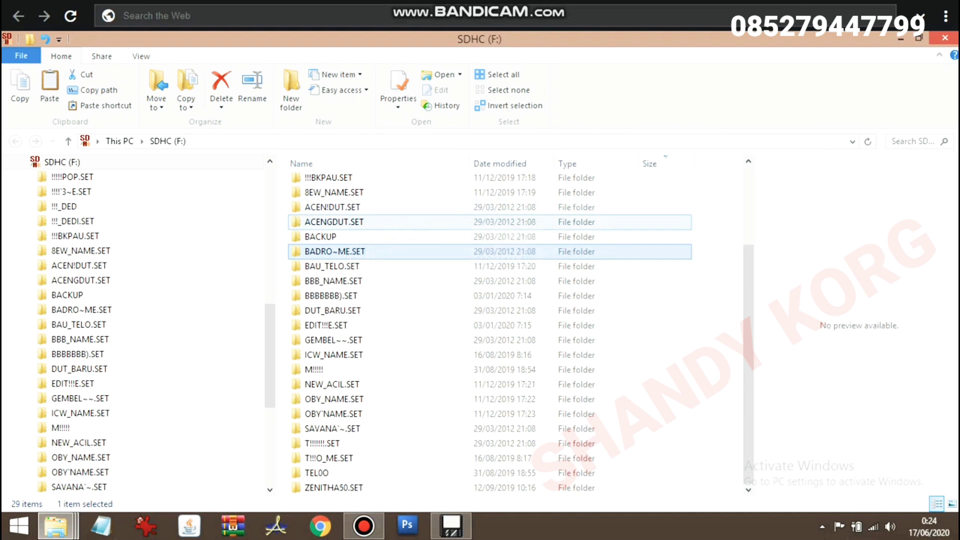
pyautogui.click(334, 221)
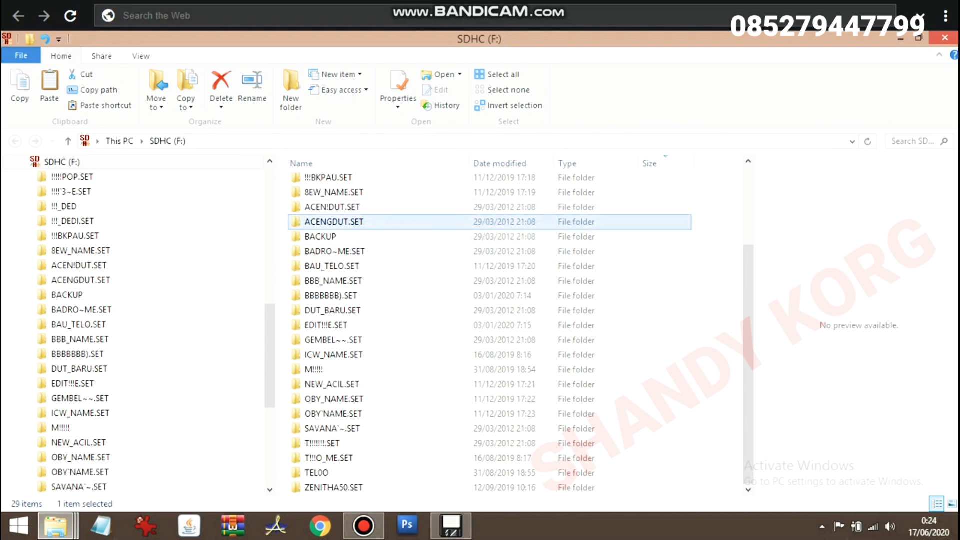
pyautogui.rightClick(363, 221)
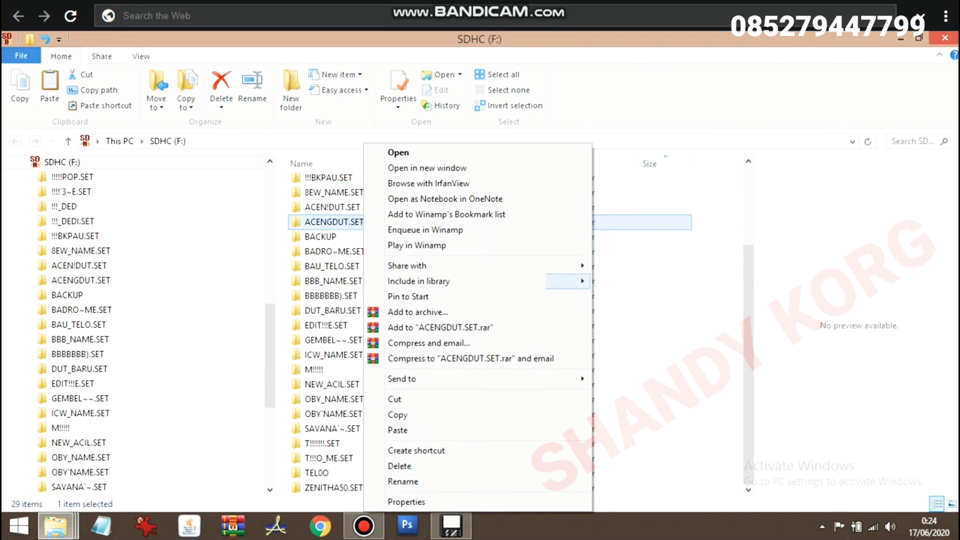
pyautogui.click(398, 415)
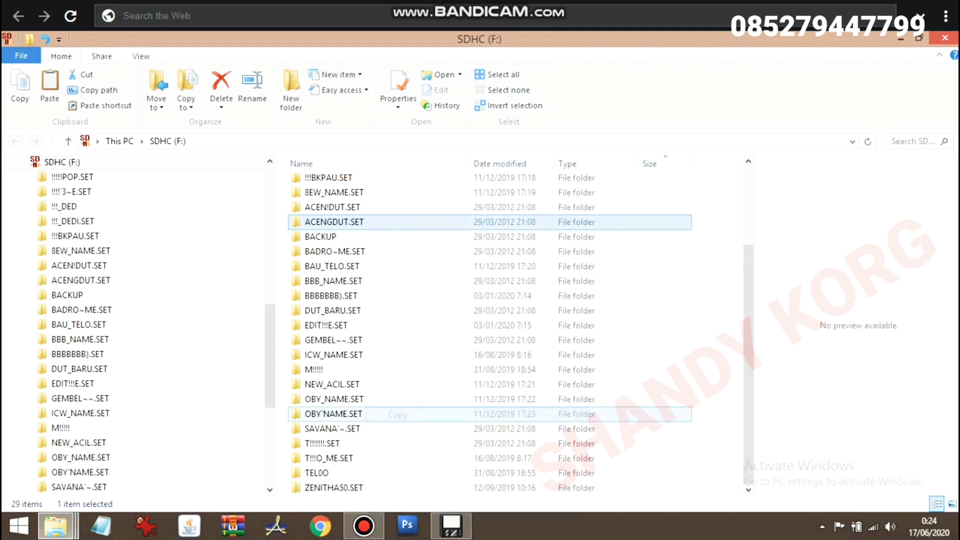
# Reopen floppy block 001 from Batch Manage Tool and paste the copied ACENGDUT.SET folder into it
pyautogui.moveTo(450, 525)
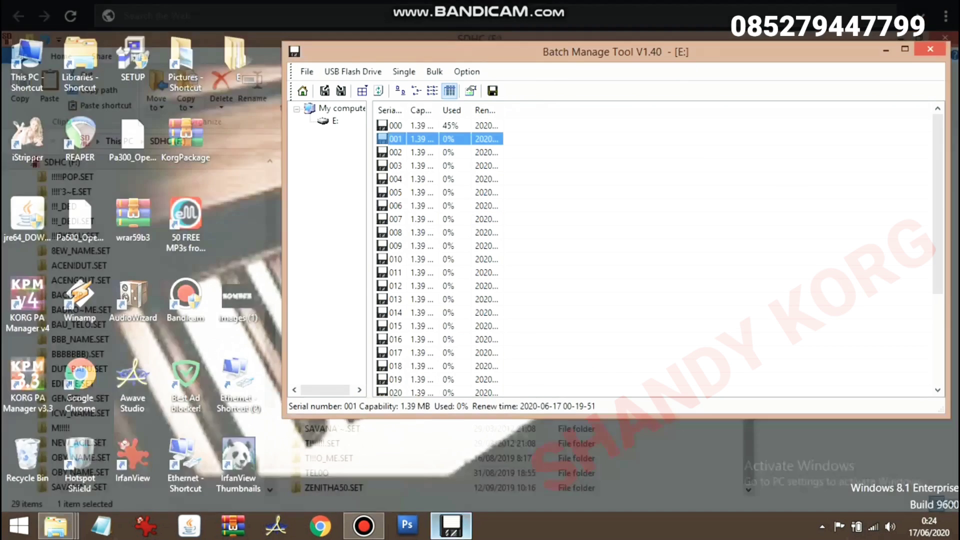
pyautogui.click(450, 457)
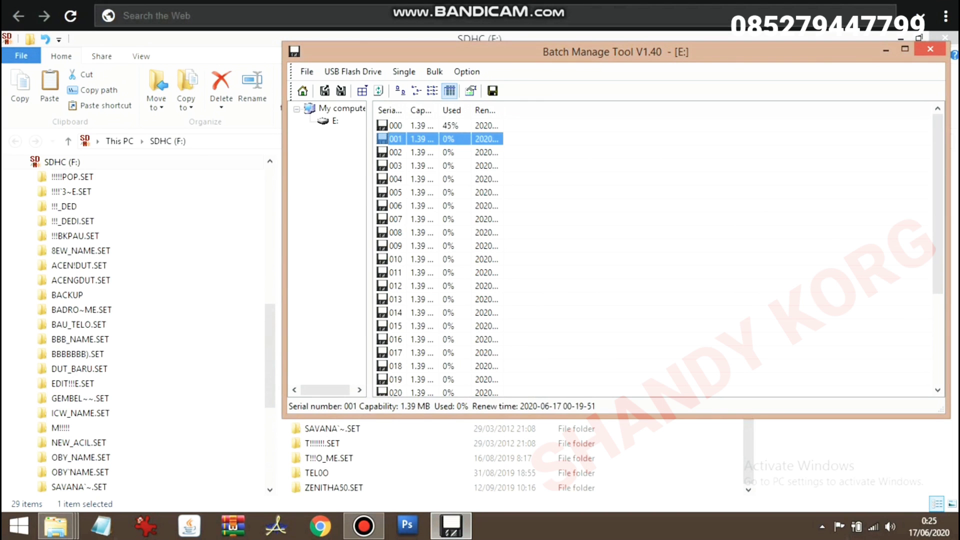
pyautogui.rightClick(462, 139)
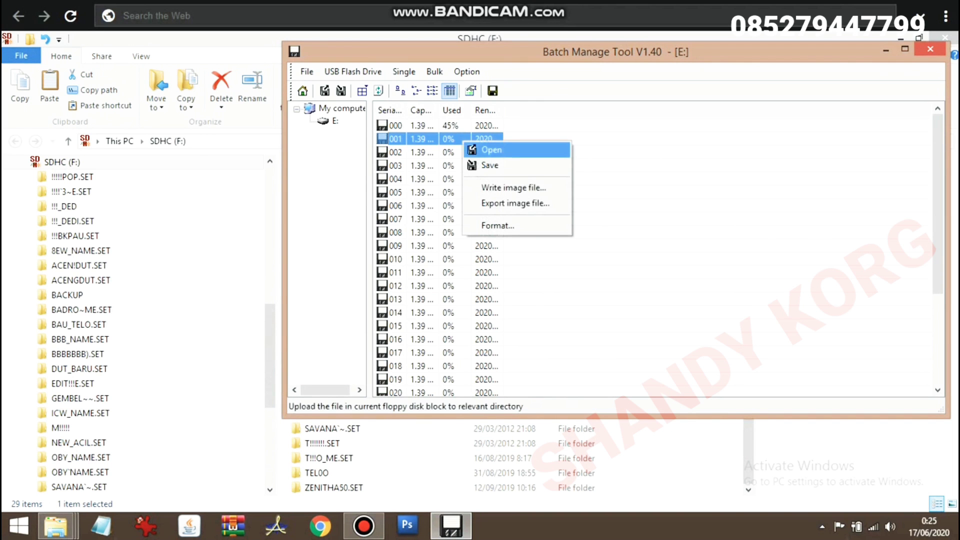
pyautogui.press('Escape')
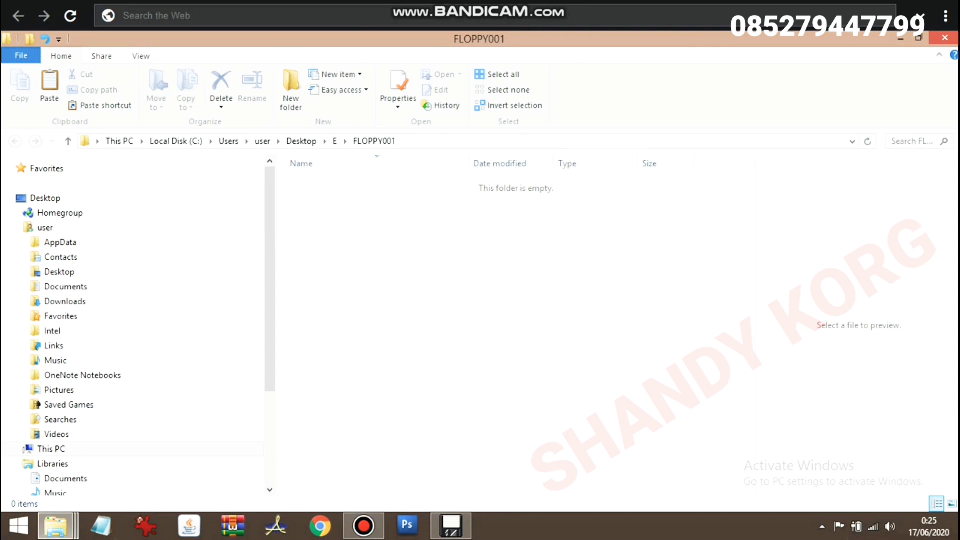
pyautogui.rightClick(392, 241)
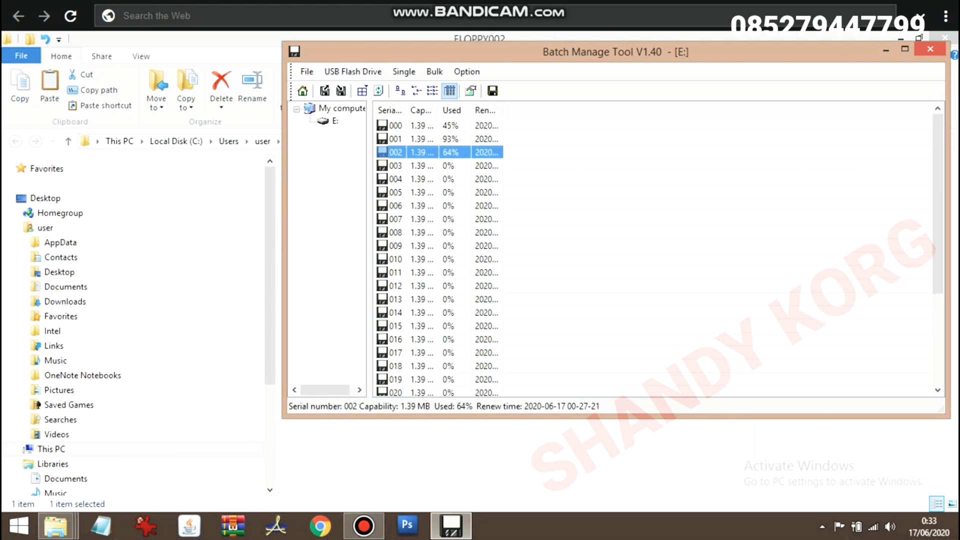
# Open floppy block 003 of drive E: as a folder
pyautogui.click(395, 165)
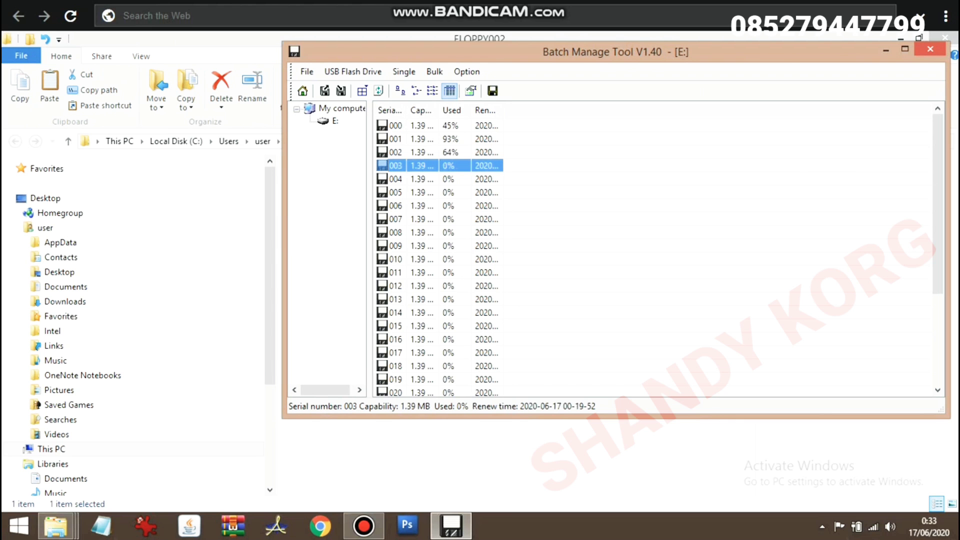
pyautogui.rightClick(425, 168)
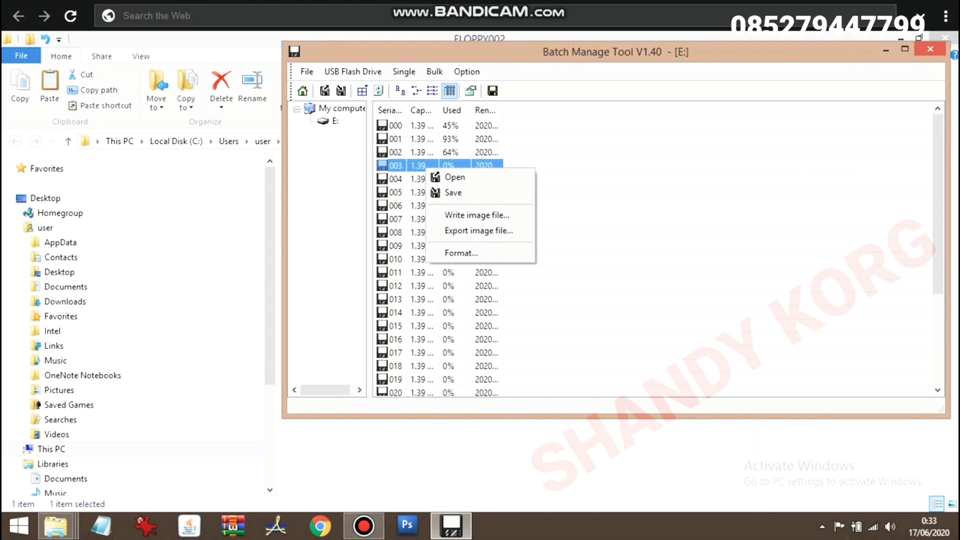
pyautogui.click(455, 177)
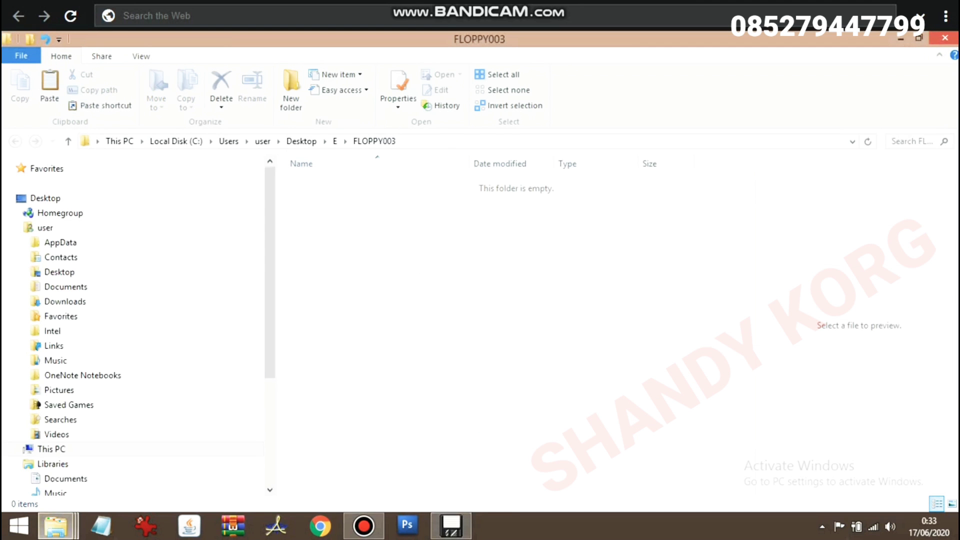
# Switch to the SDHC (F:) card and copy its !!!BKPAU.SET folder to the clipboard
pyautogui.click(56, 525)
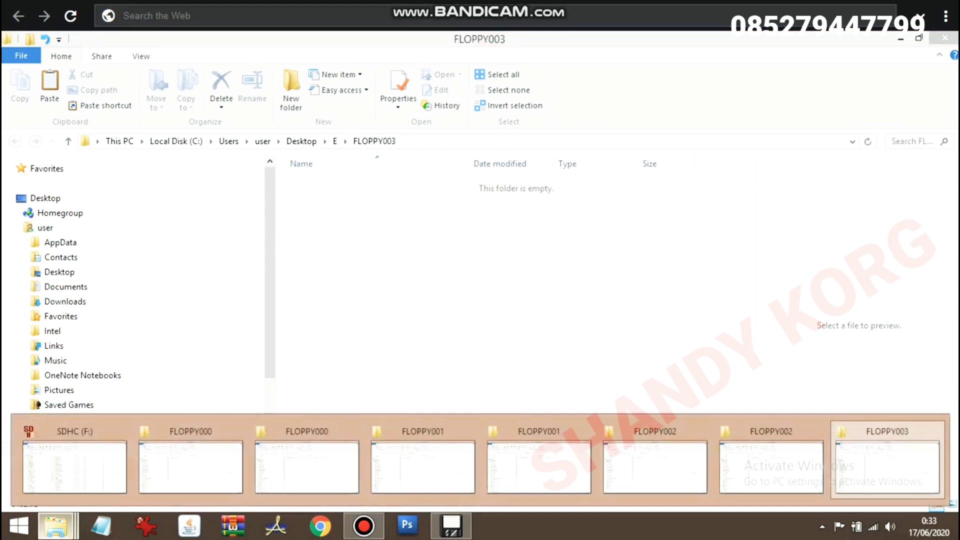
pyautogui.click(75, 466)
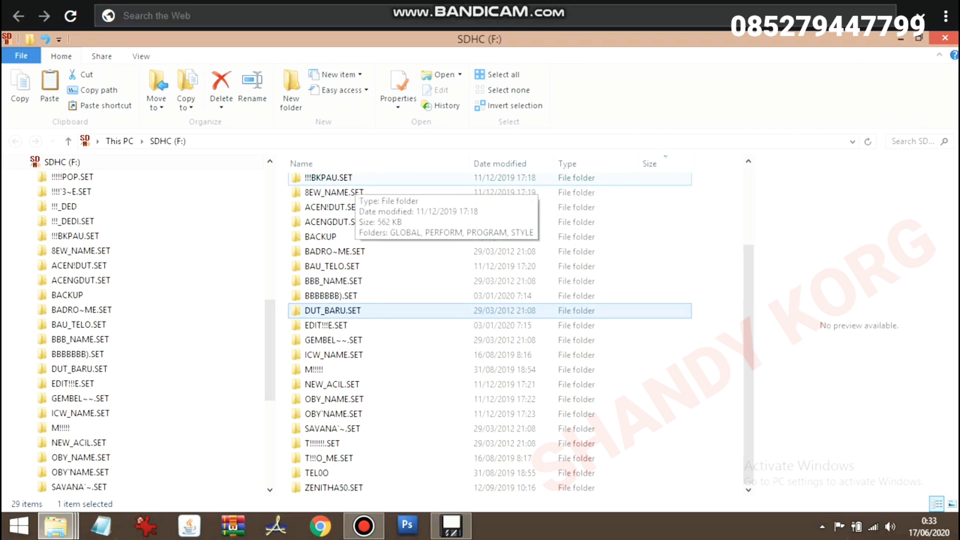
pyautogui.click(330, 179)
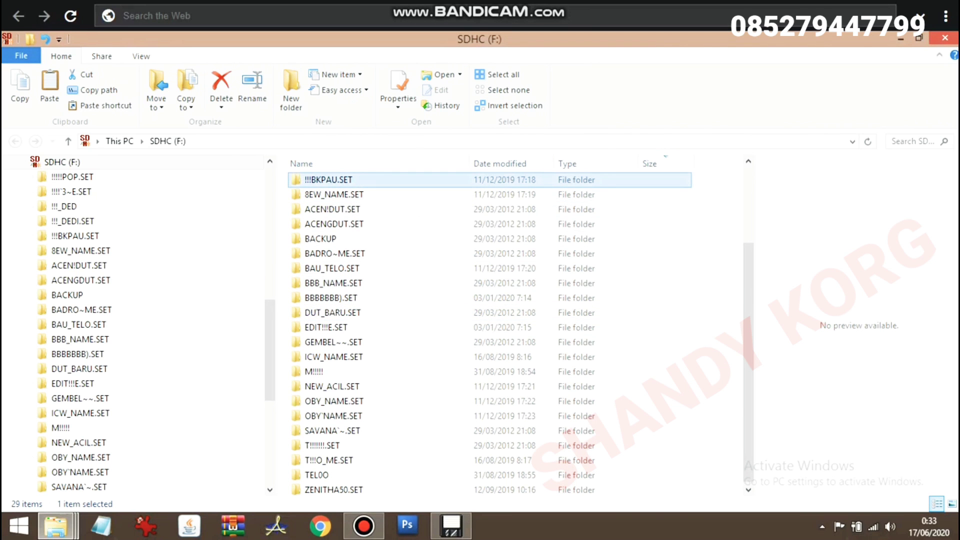
pyautogui.rightClick(387, 180)
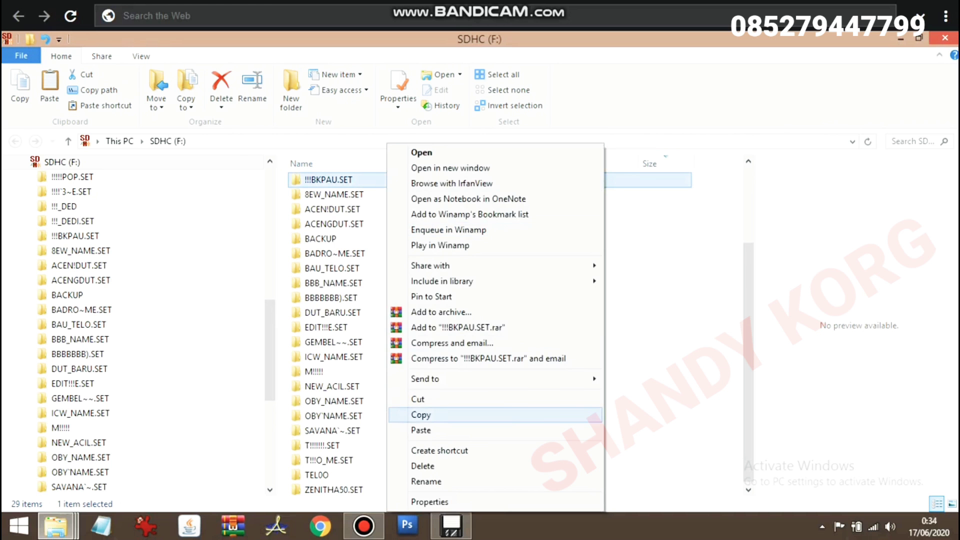
pyautogui.click(421, 415)
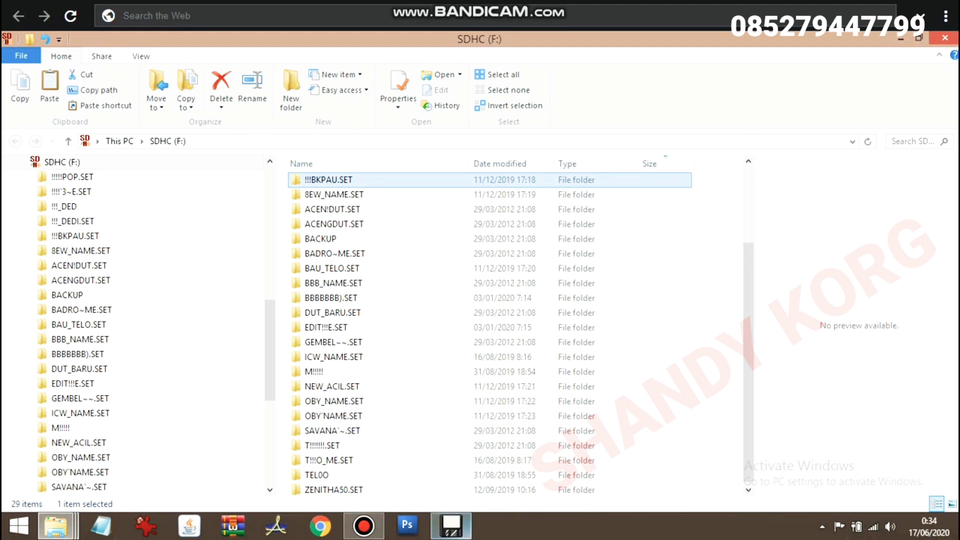
# Reopen floppy block 003 from Batch Manage Tool and paste the copied !!!BKPAU.SET folder into it
pyautogui.moveTo(451, 525)
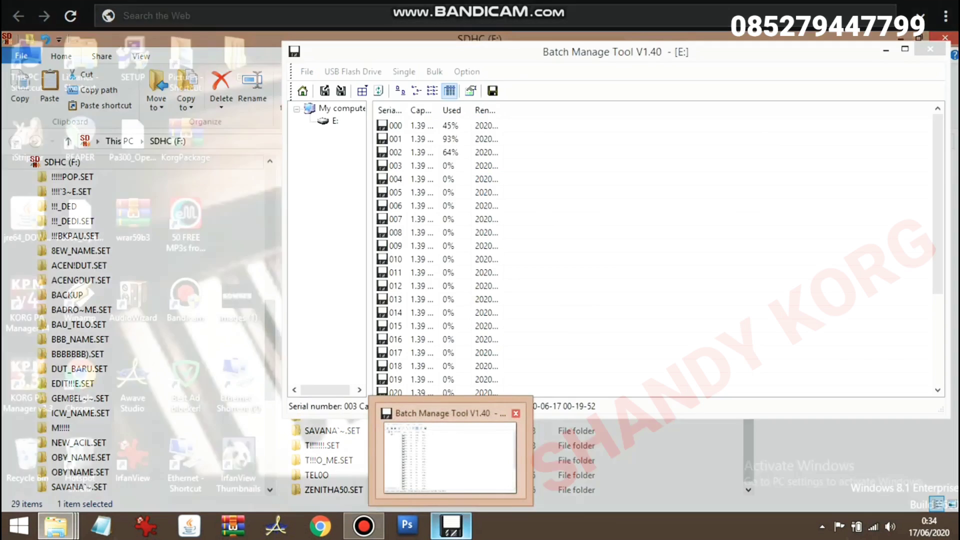
pyautogui.click(452, 440)
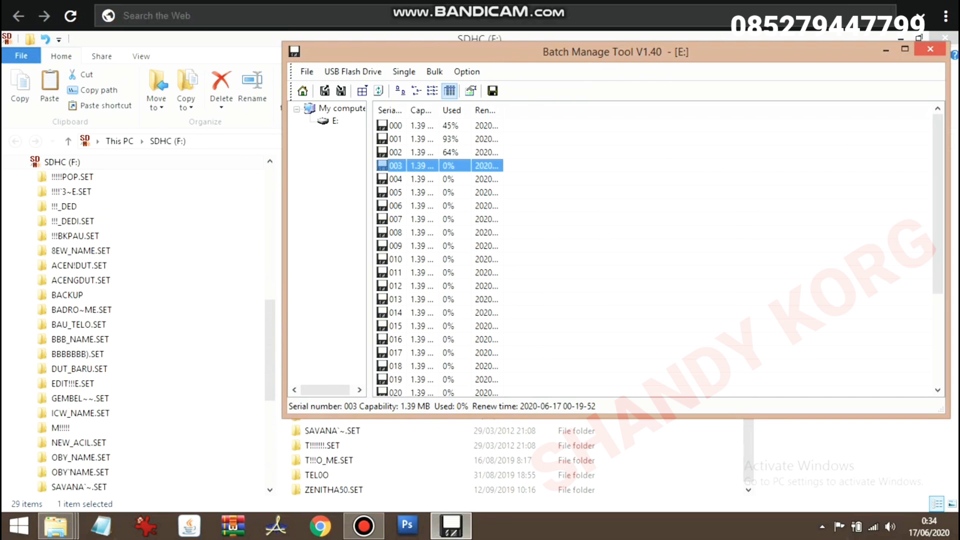
pyautogui.rightClick(448, 165)
pyautogui.press('Down')
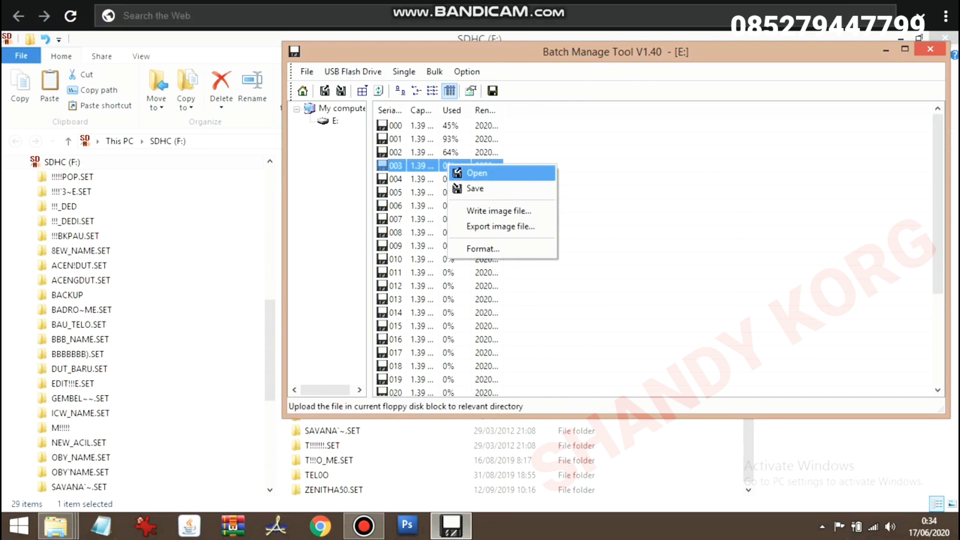
pyautogui.press('Return')
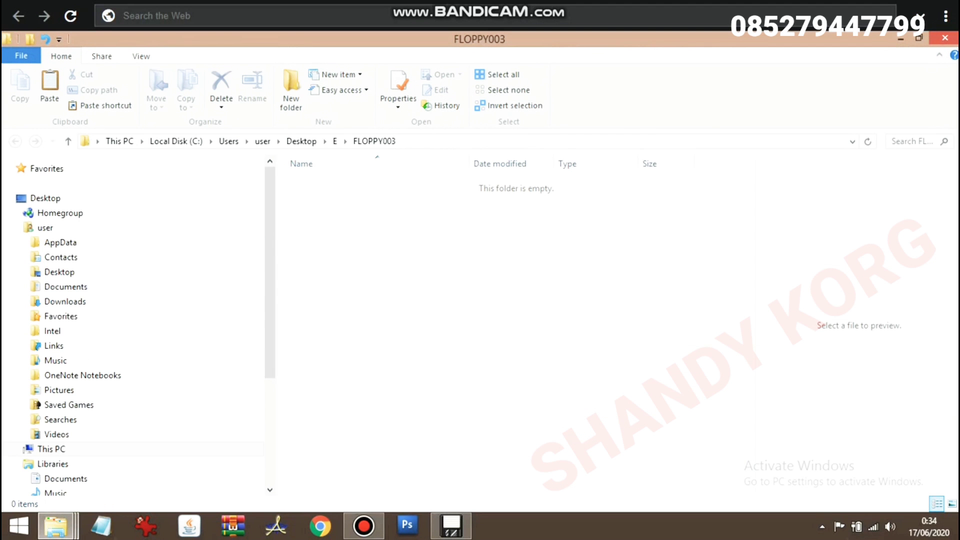
pyautogui.rightClick(586, 258)
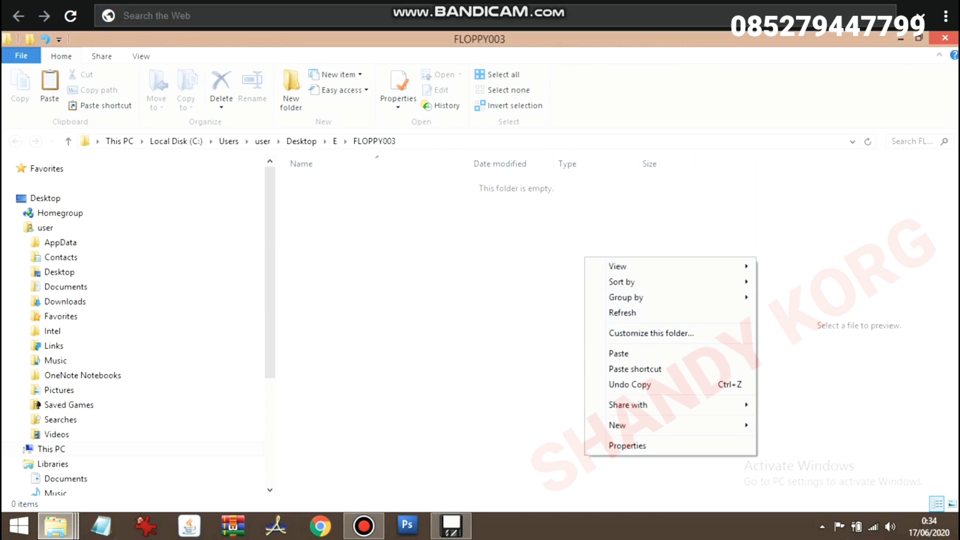
pyautogui.press('Return')
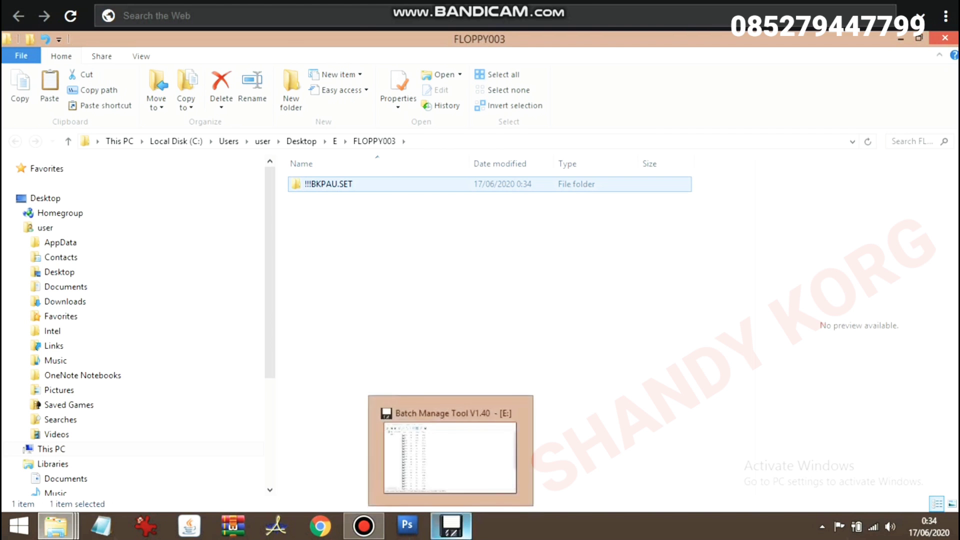
# Return to Batch Manage Tool and save the folder contents into floppy block 003
pyautogui.click(451, 525)
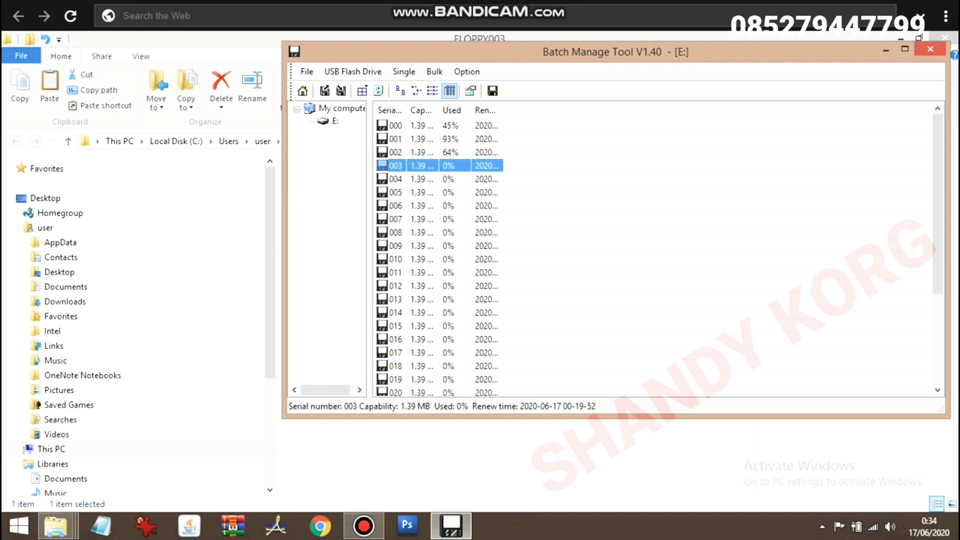
pyautogui.rightClick(447, 165)
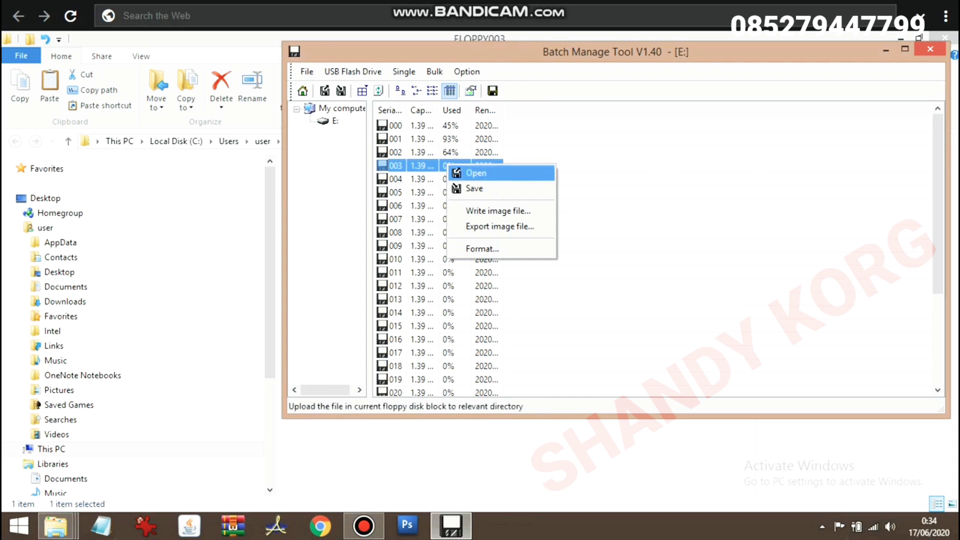
pyautogui.click(474, 188)
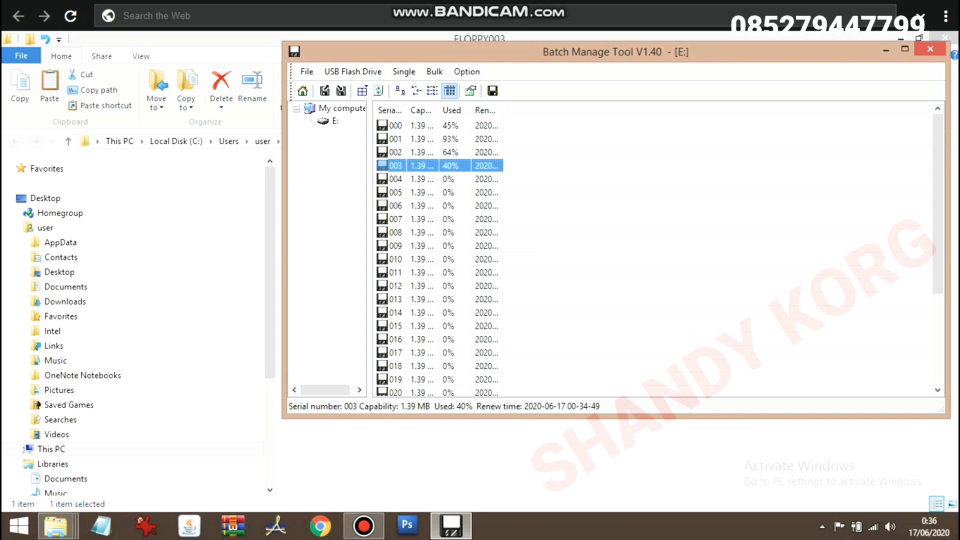
# Select floppy blocks 000 through 003 together and bulk save them to drive E:
pyautogui.click(395, 125)
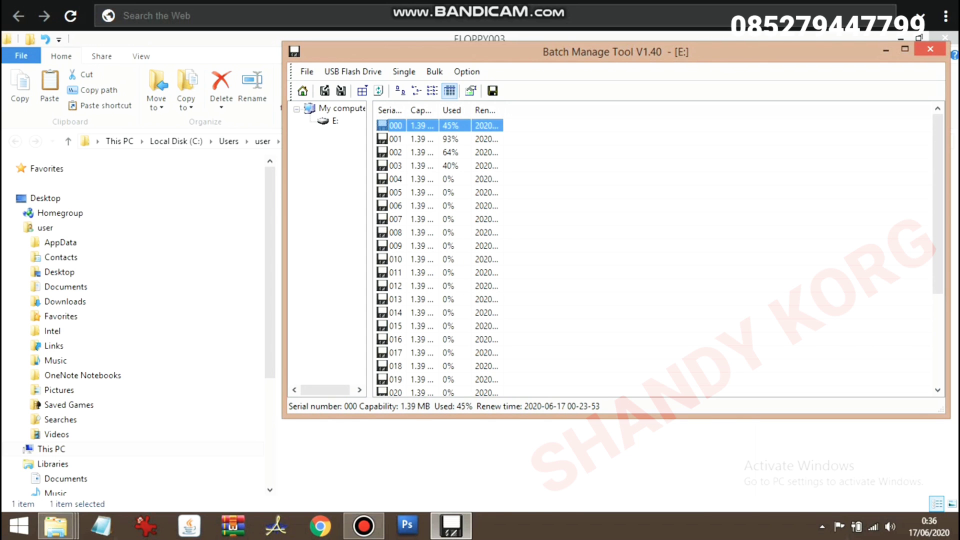
pyautogui.keyDown('shift'); pyautogui.click(395, 138); pyautogui.keyUp('shift')
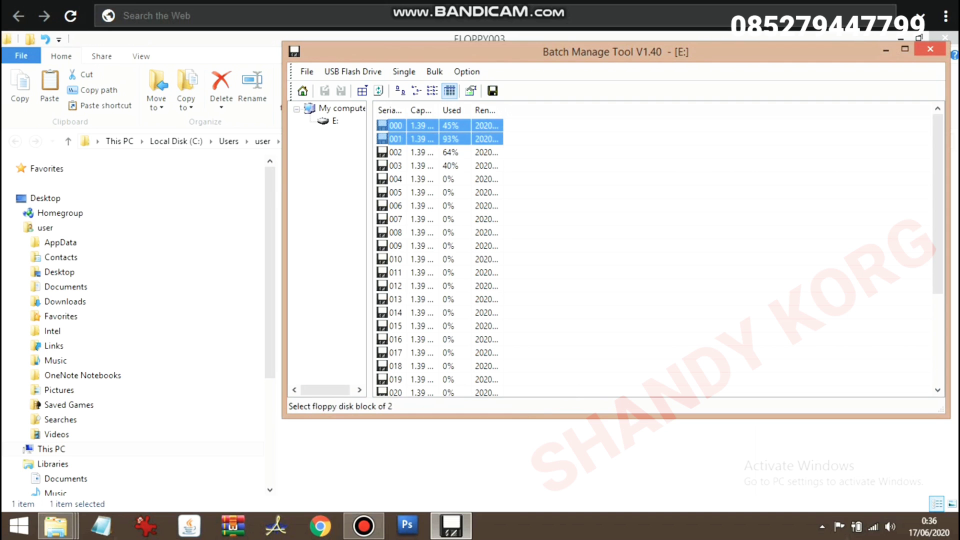
pyautogui.keyDown('shift'); pyautogui.click(395, 152); pyautogui.keyUp('shift')
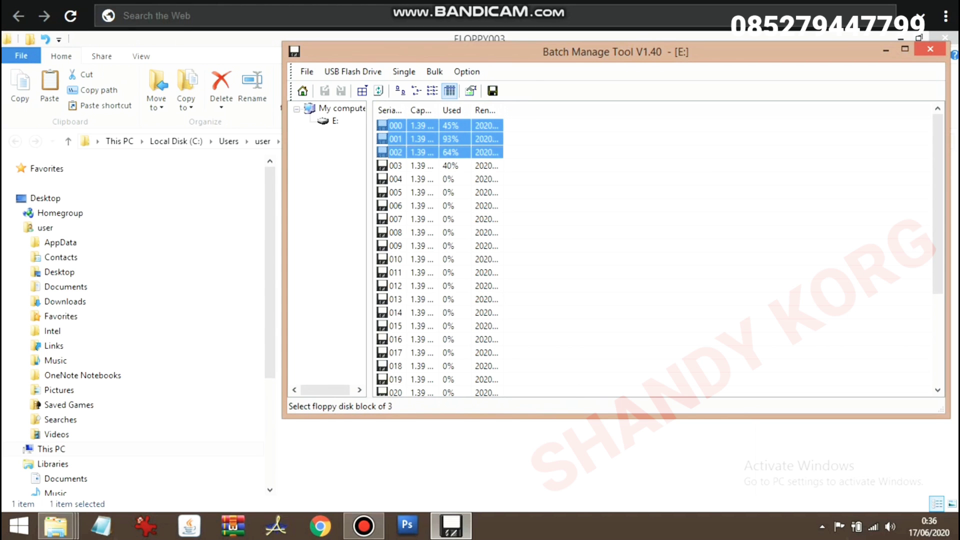
pyautogui.keyDown('shift'); pyautogui.click(395, 166); pyautogui.keyUp('shift')
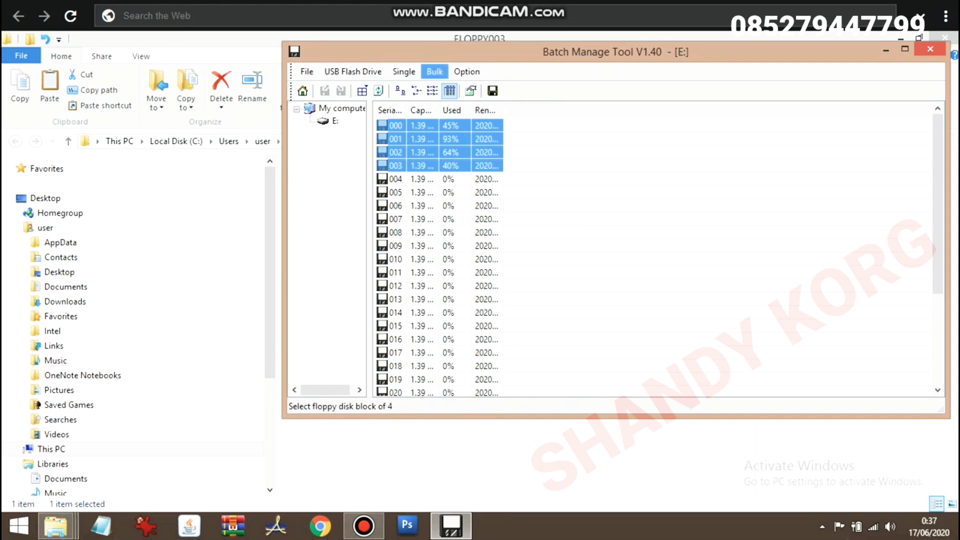
pyautogui.click(435, 72)
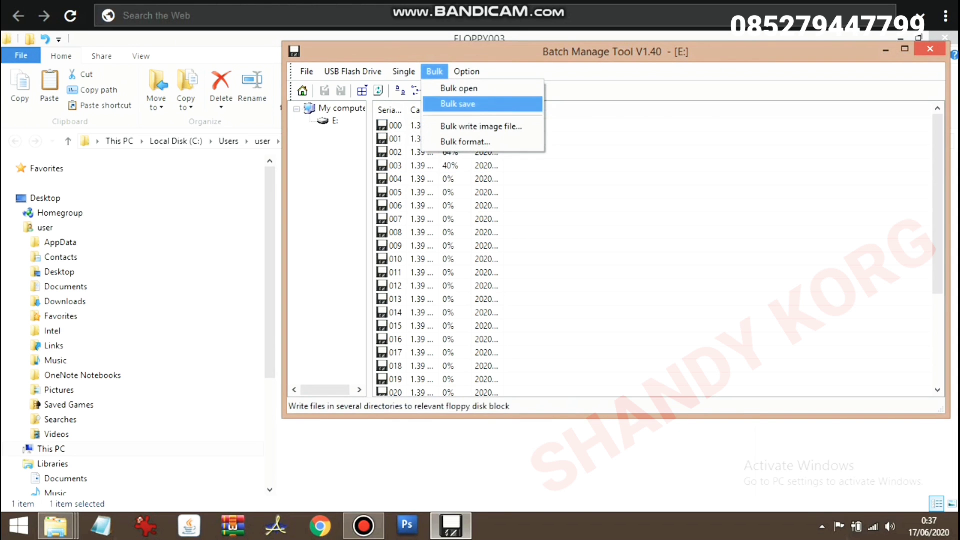
pyautogui.press('Return')
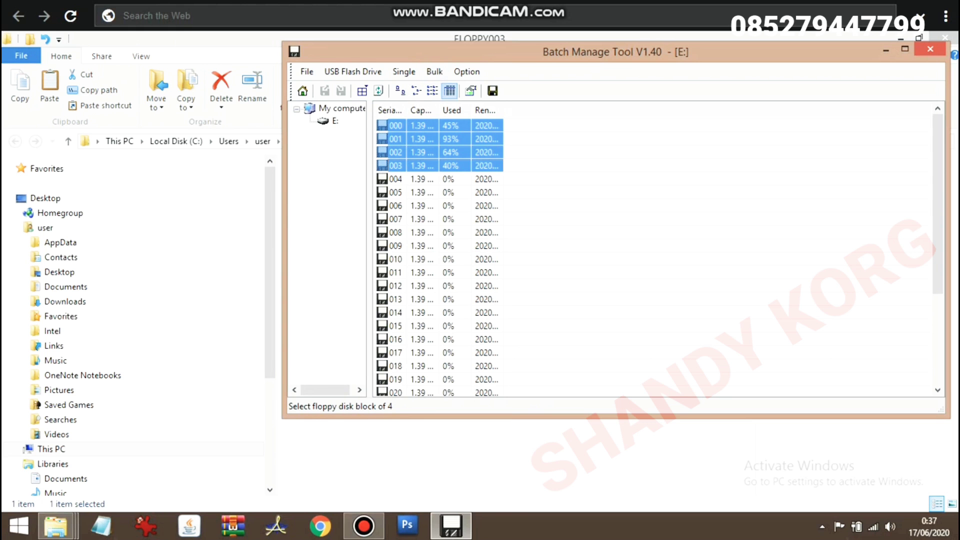
pyautogui.rightClick(443, 141)
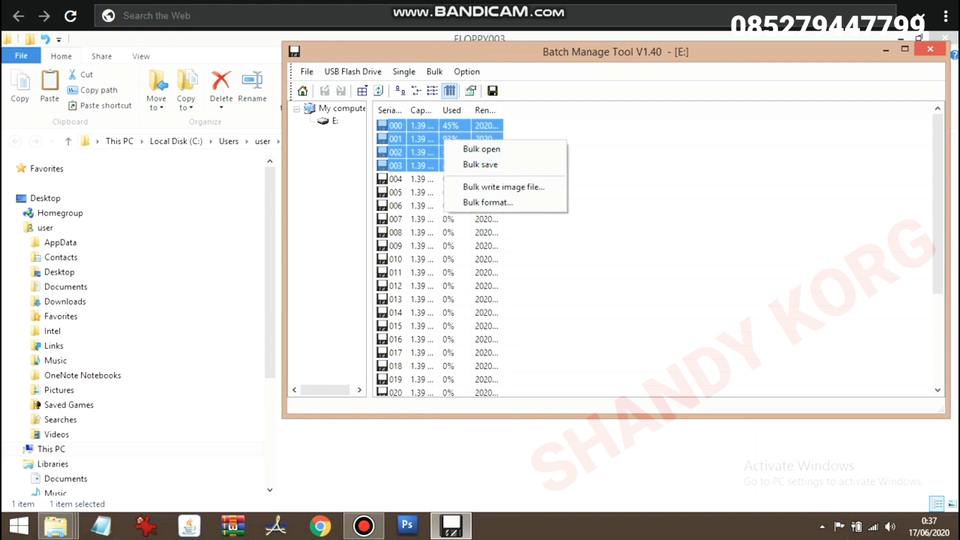